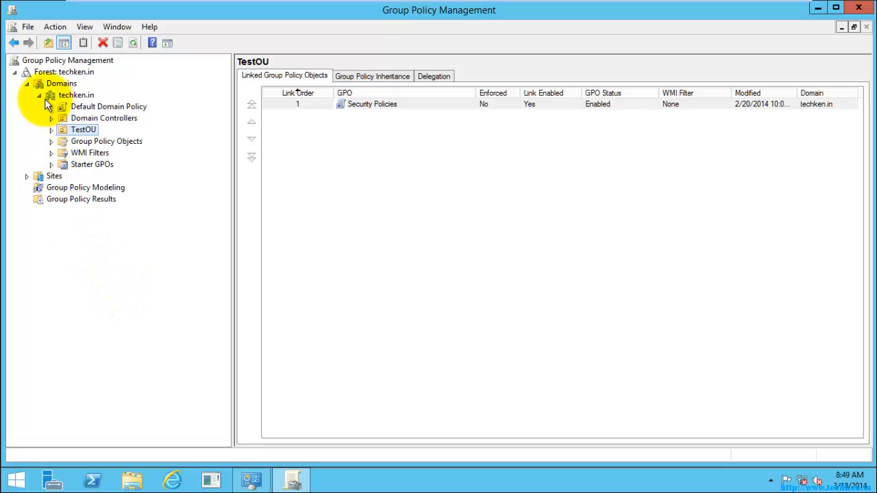
Step: Collapse the techken.in forest tree and close the Group Policy Management console
click(39, 95)
click(26, 83)
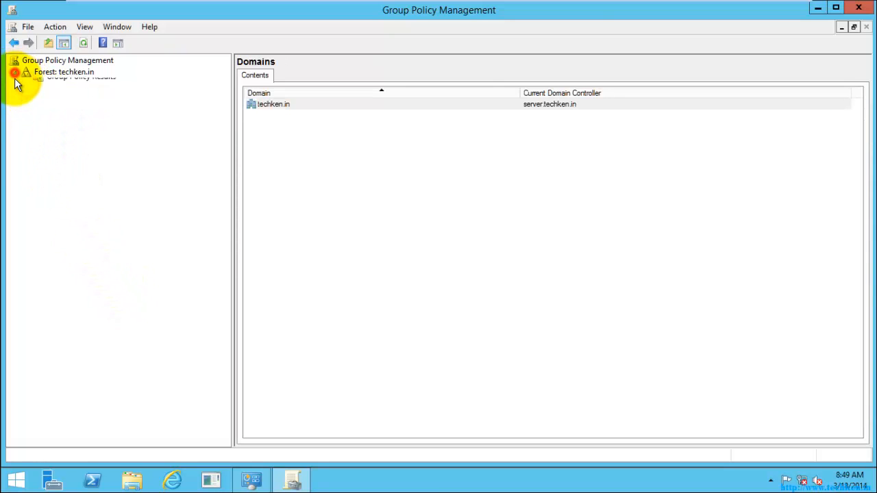
click(15, 72)
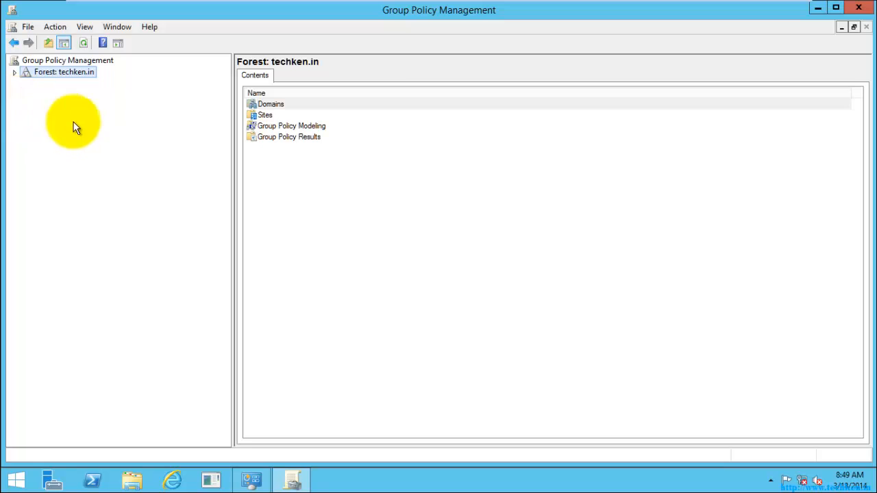
click(859, 8)
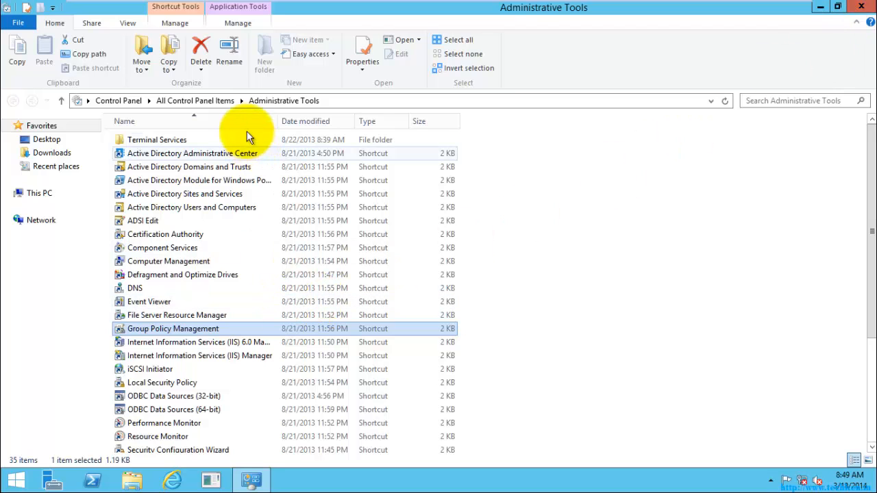
Step: Open Group Policy Management from the Administrative Tools folder and maximize its window
click(267, 99)
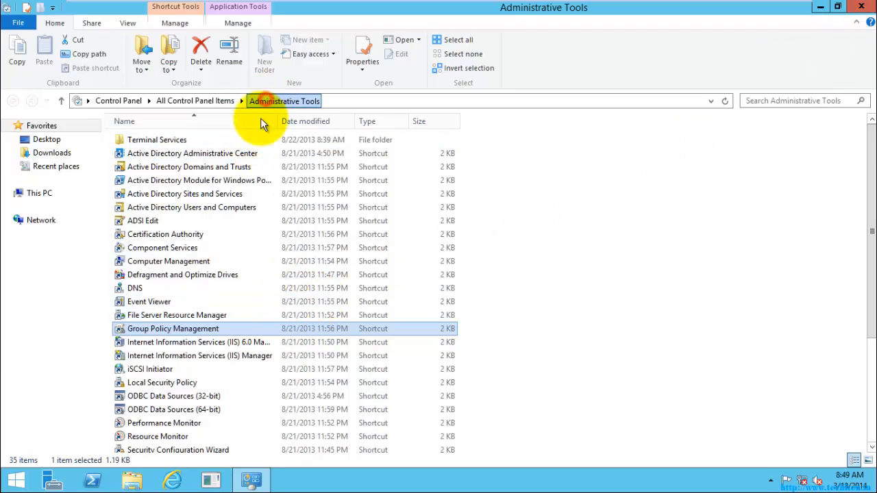
click(174, 329)
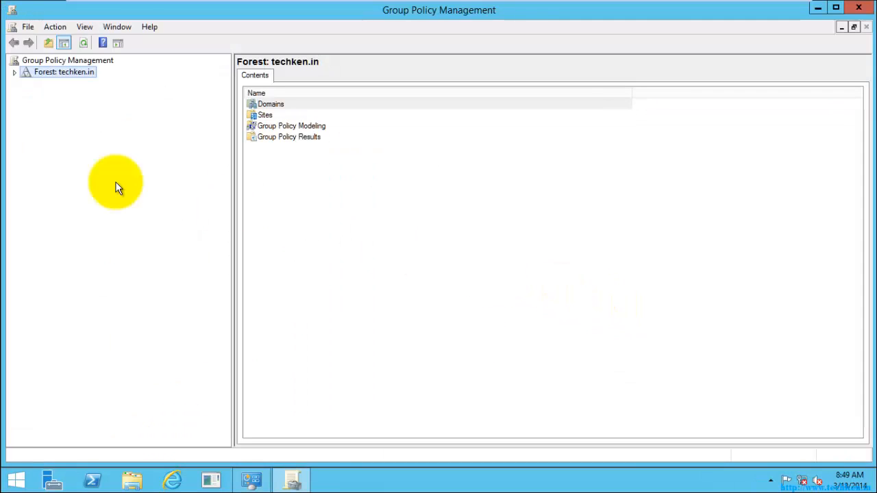
double_click(414, 9)
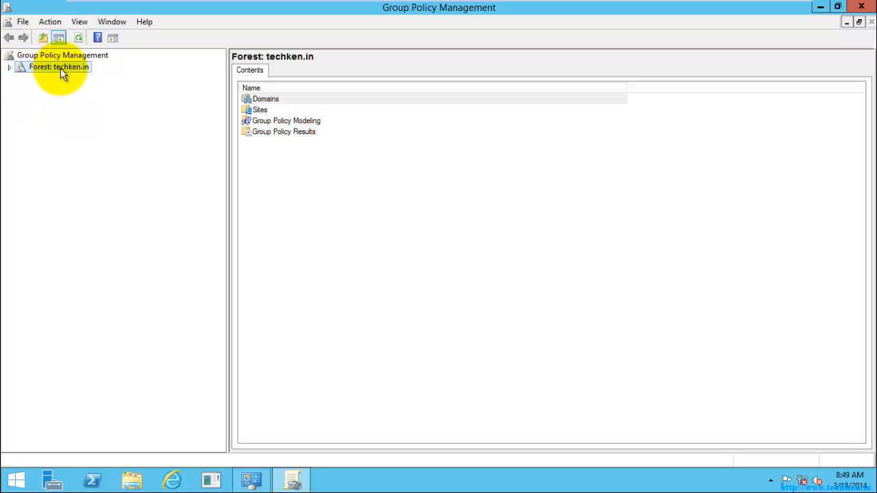
Step: Expand the techken.in forest down to the techken.in domain, viewing the Group Policy Modeling and Group Policy Results nodes
click(10, 68)
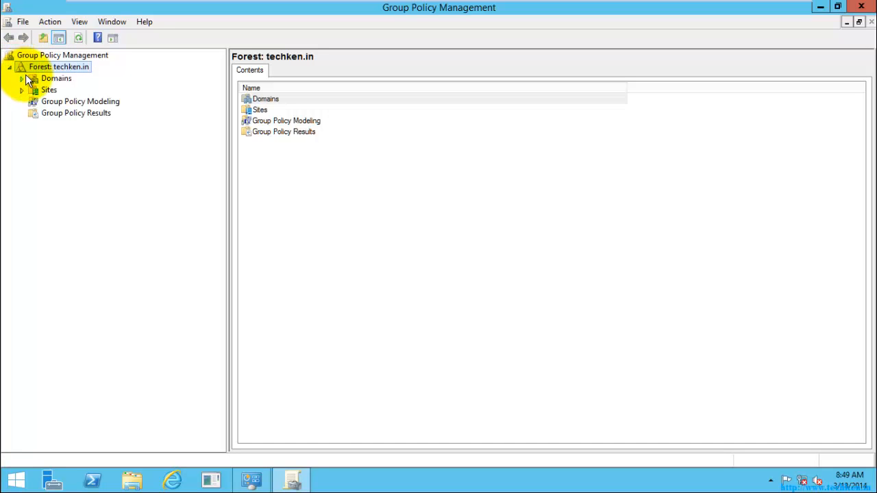
click(58, 100)
click(63, 115)
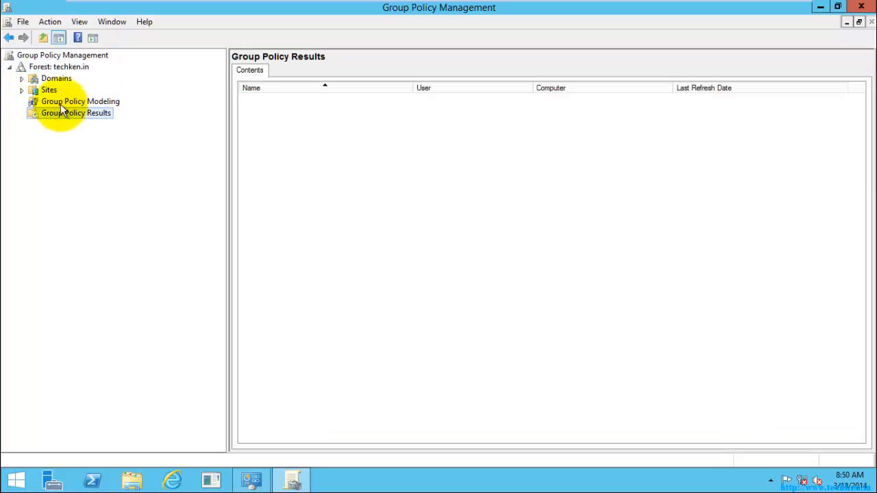
click(22, 78)
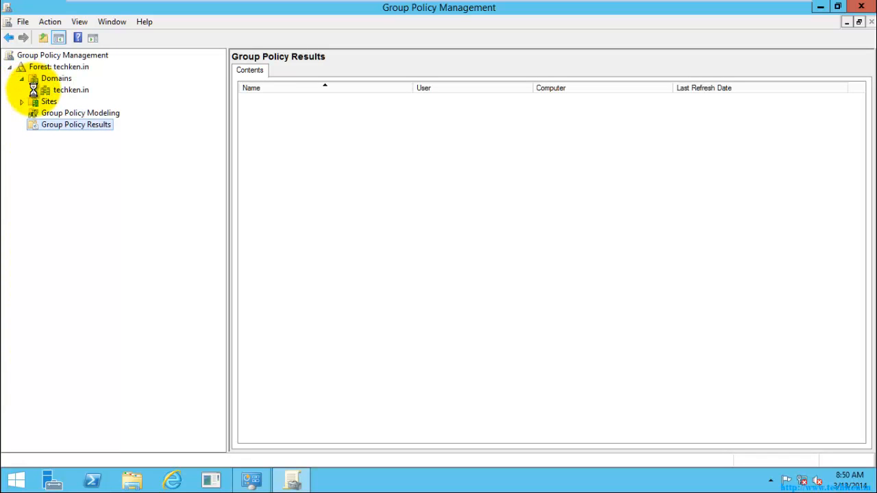
click(33, 89)
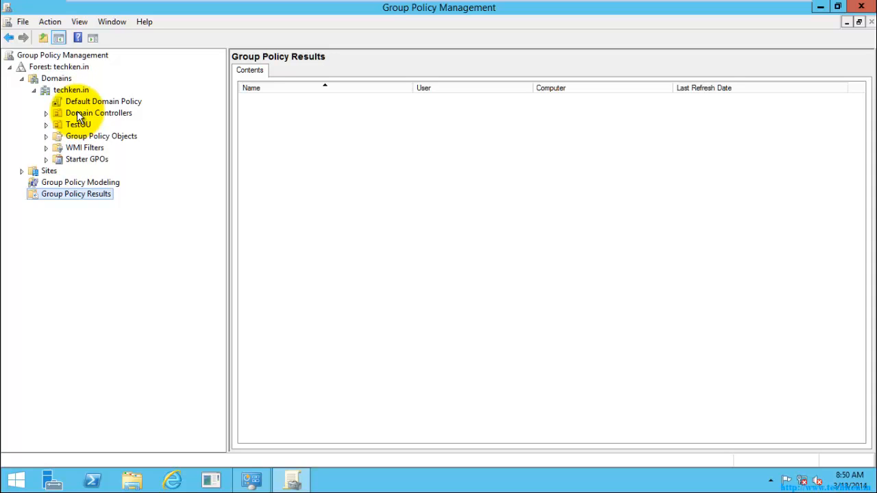
Step: View the Sites node, the techken.in domain and its Default Domain Policy, and collapse the techken.in domain
click(22, 171)
click(44, 172)
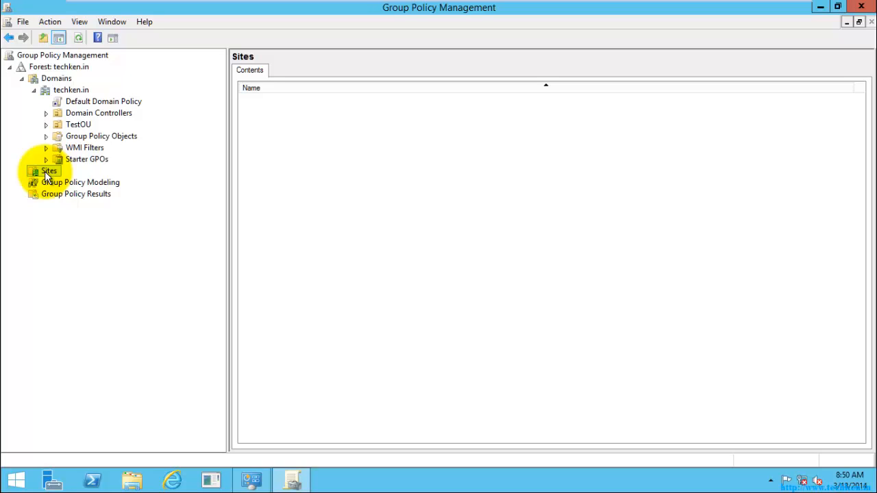
click(59, 90)
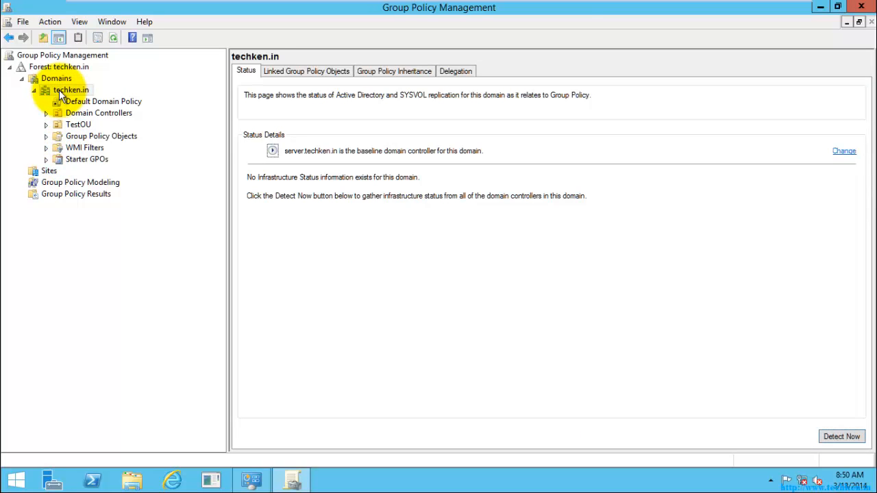
click(79, 100)
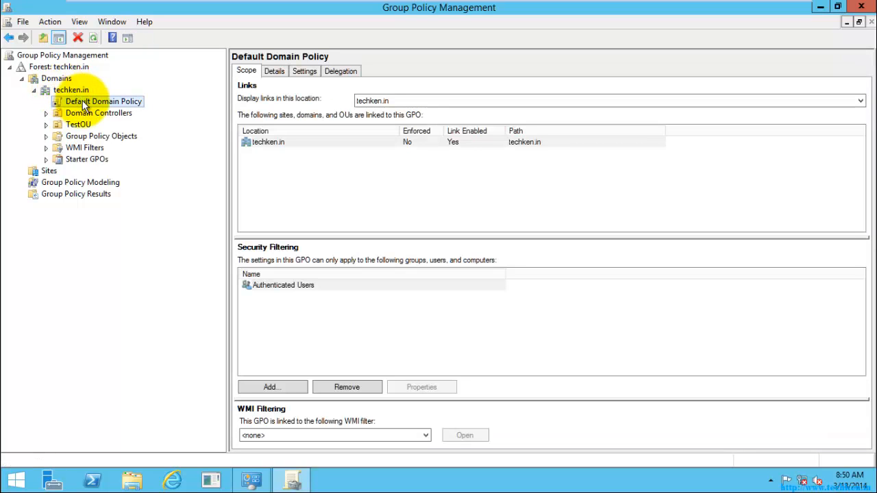
click(34, 90)
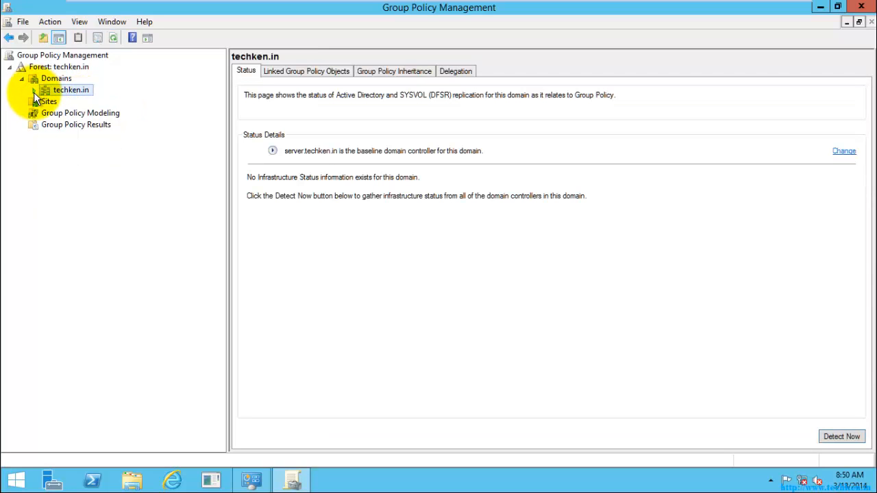
Step: Compare the contents of the Group Policy Modeling and Group Policy Results nodes
click(47, 114)
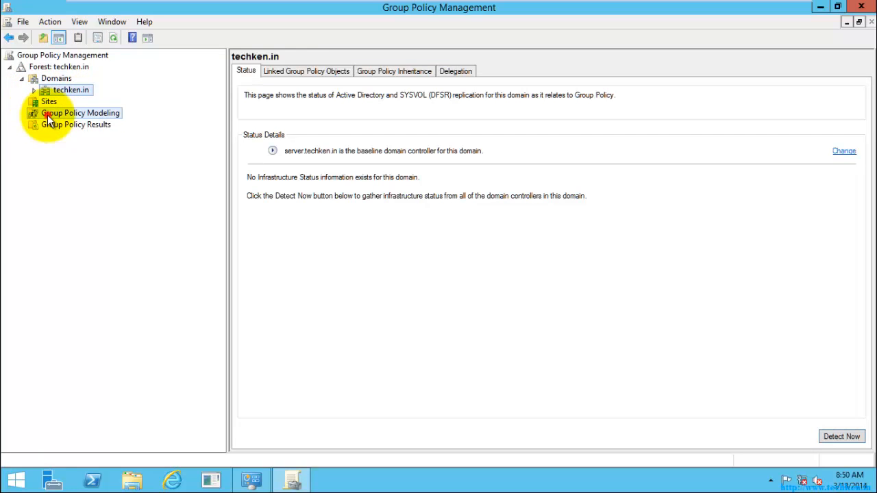
click(49, 124)
click(53, 117)
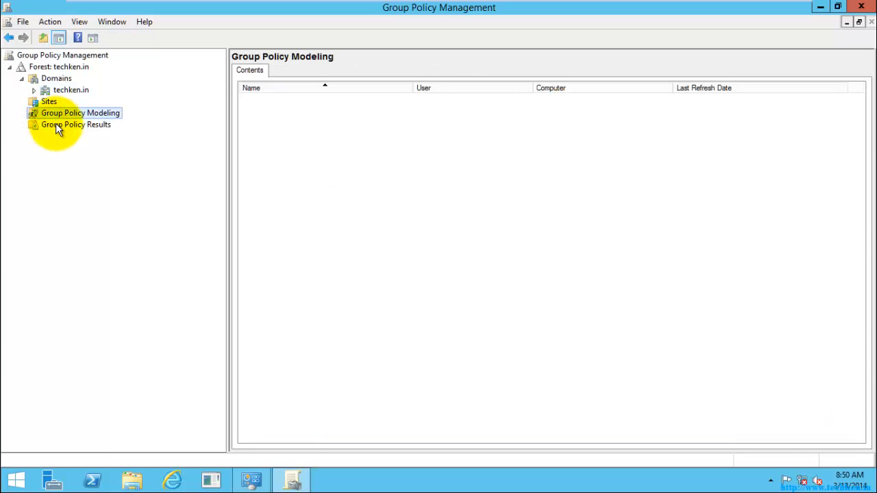
click(57, 126)
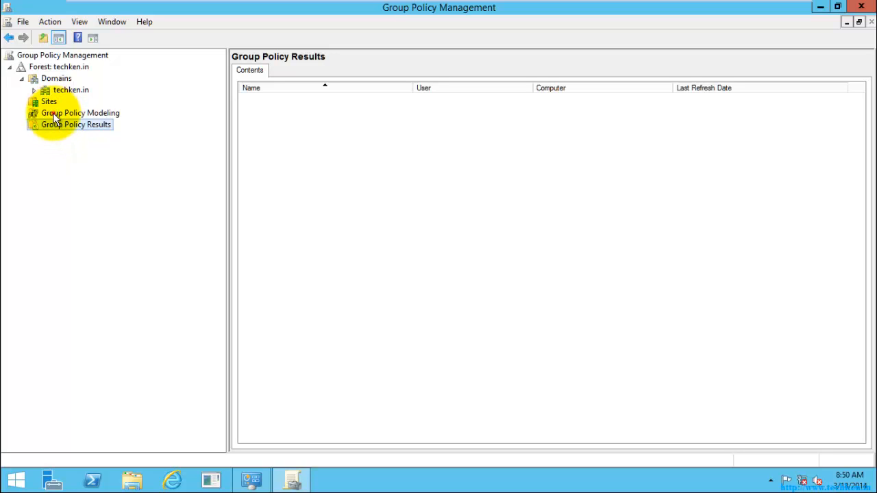
Step: Start the Group Policy Modeling Wizard and accept any available domain controller in techken.in for the simulation
click(55, 117)
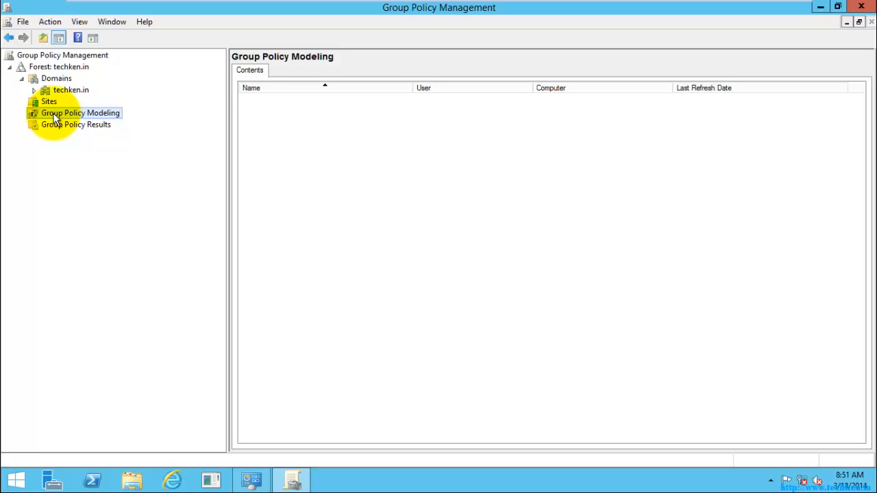
right_click(54, 118)
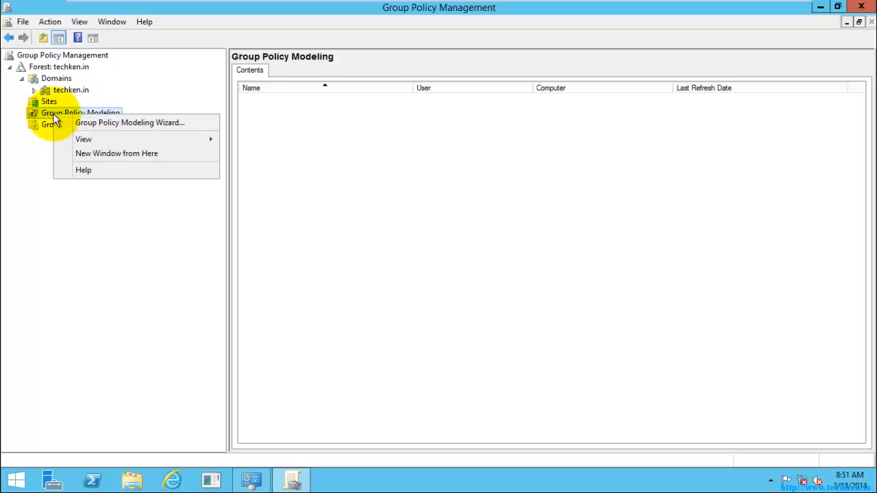
click(140, 123)
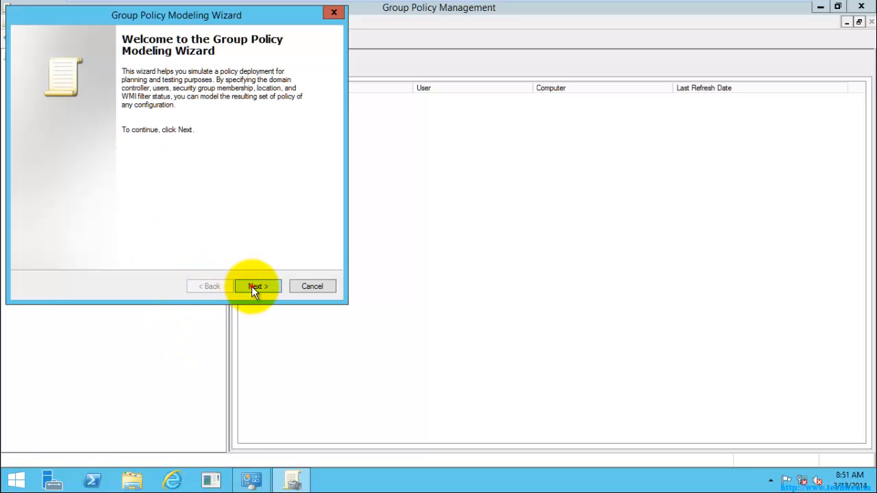
click(252, 285)
drag(168, 12, 381, 61)
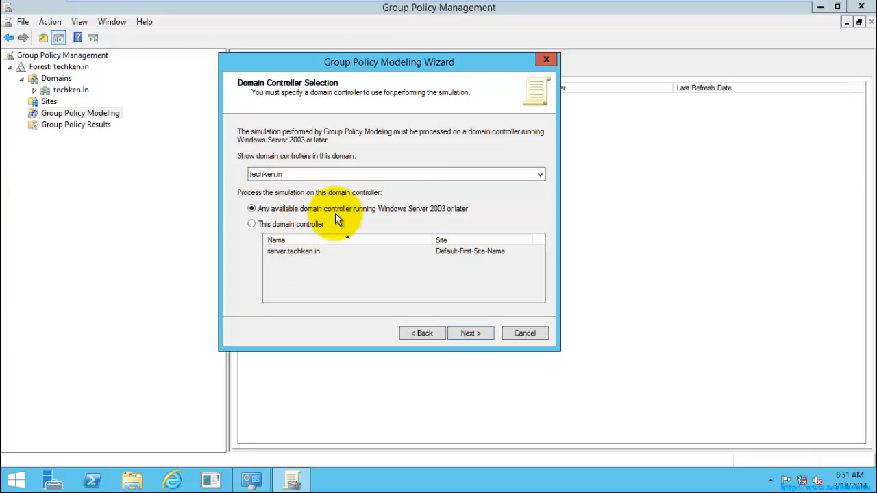
click(466, 333)
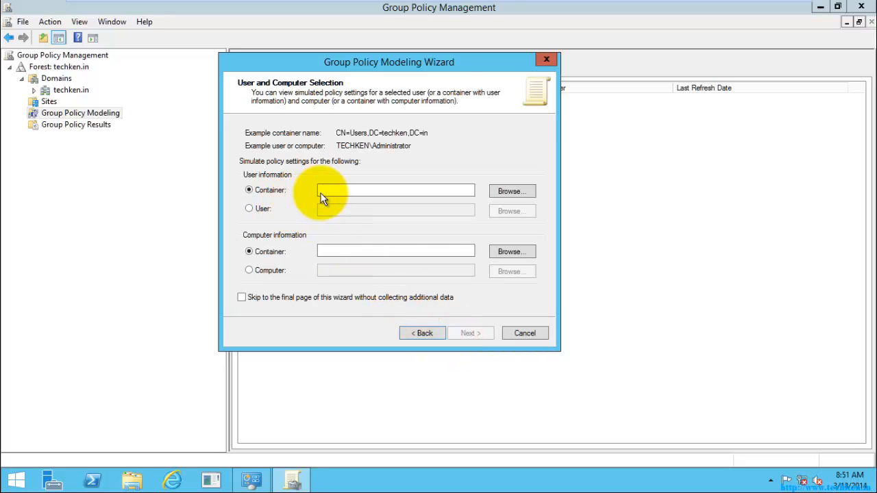
Step: Choose the TestOU organizational unit of the techken domain as the user container for the simulation
click(510, 193)
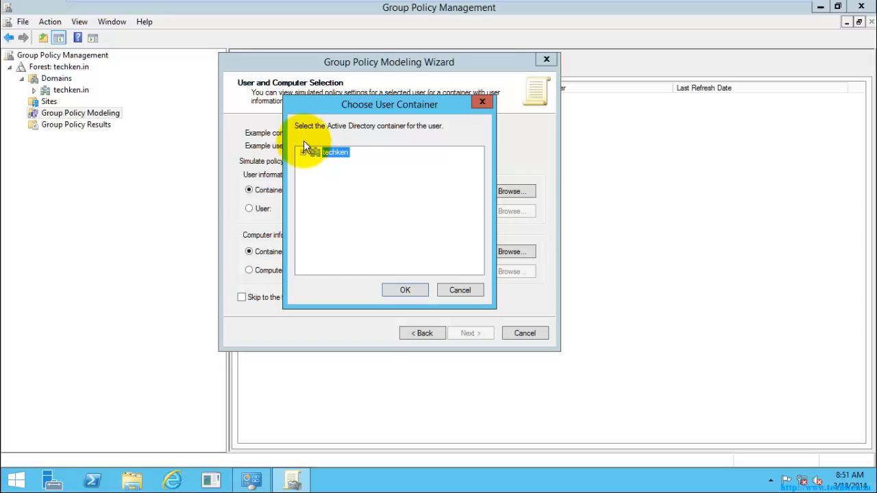
drag(352, 105, 505, 95)
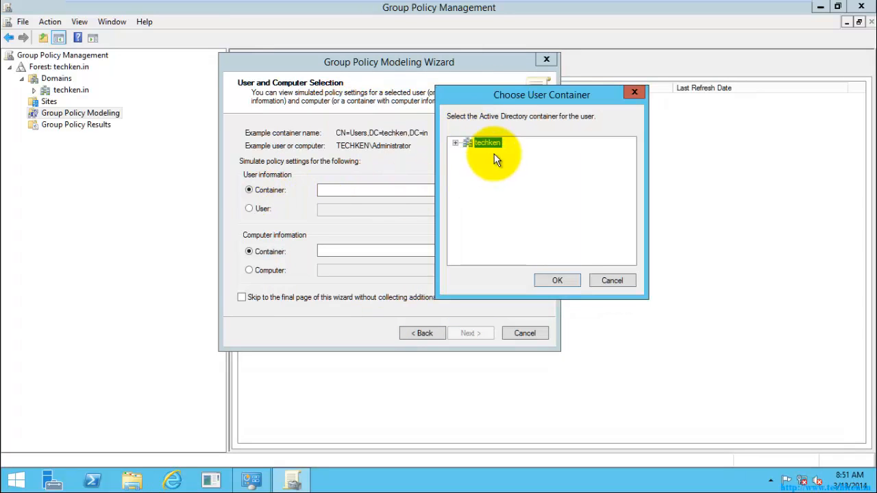
click(455, 142)
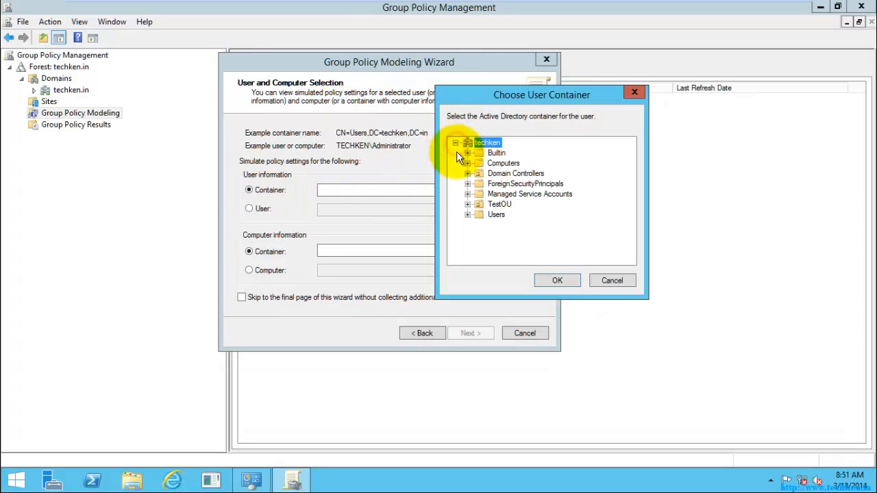
click(499, 206)
click(569, 283)
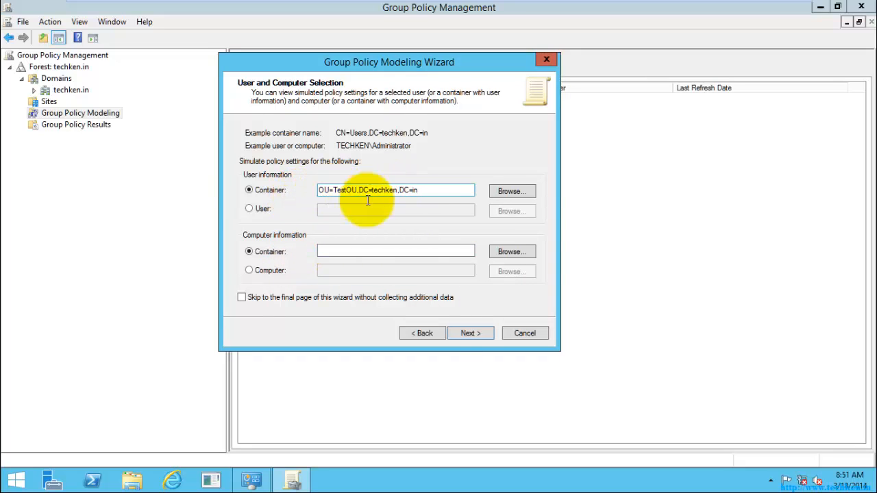
Step: Accept the default advanced simulation and security group options, finish the wizard, and keep TestOU as the report name
click(470, 334)
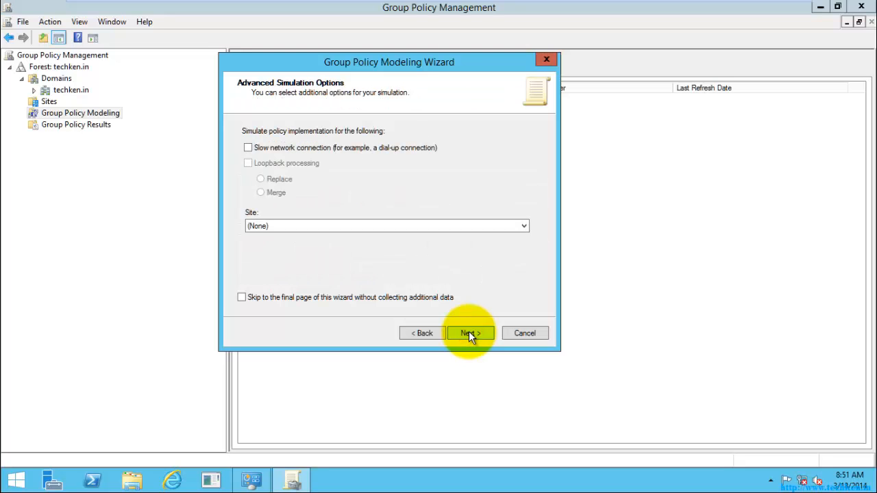
click(466, 337)
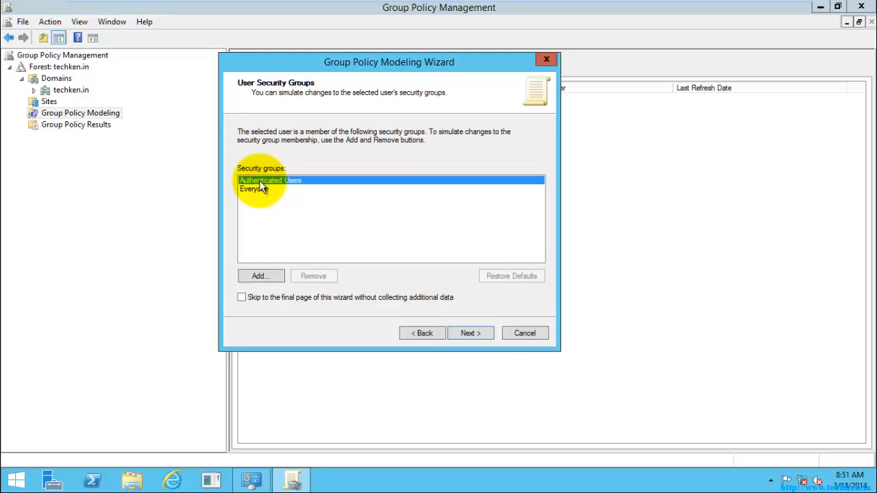
click(469, 334)
click(472, 334)
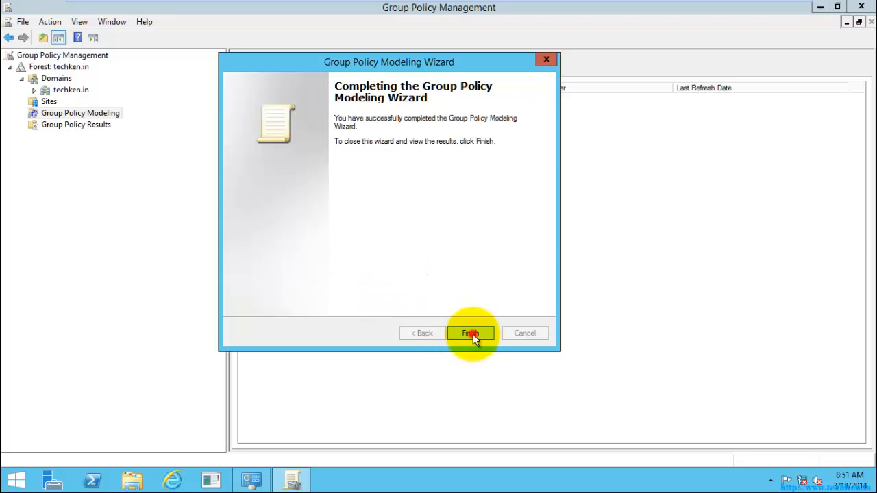
click(472, 334)
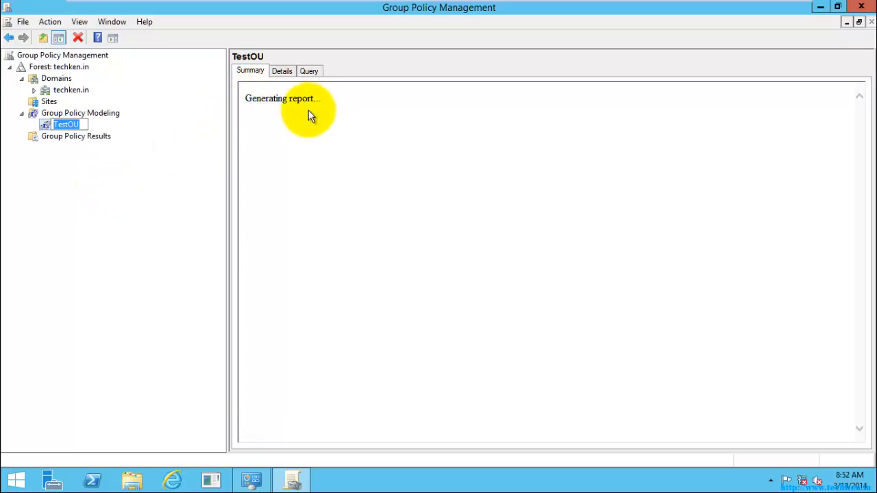
click(102, 198)
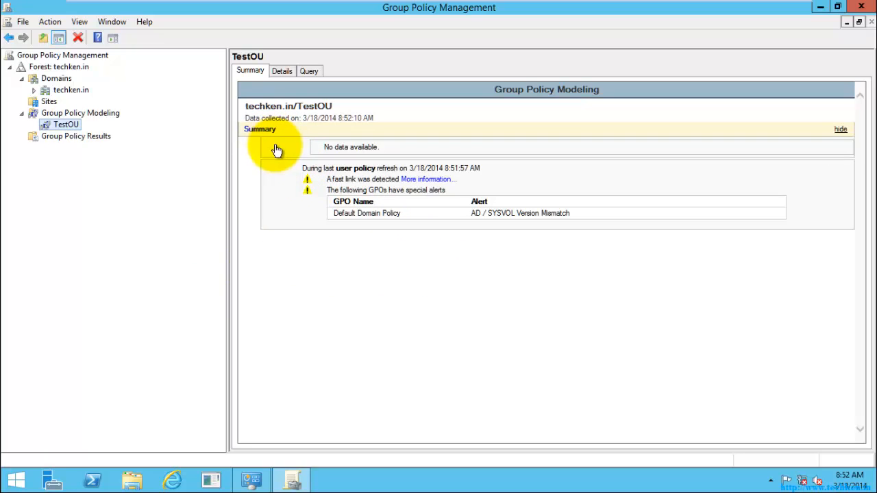
Step: Review the summary of the TestOU modeling report, and display the Group Policy Results node
click(335, 106)
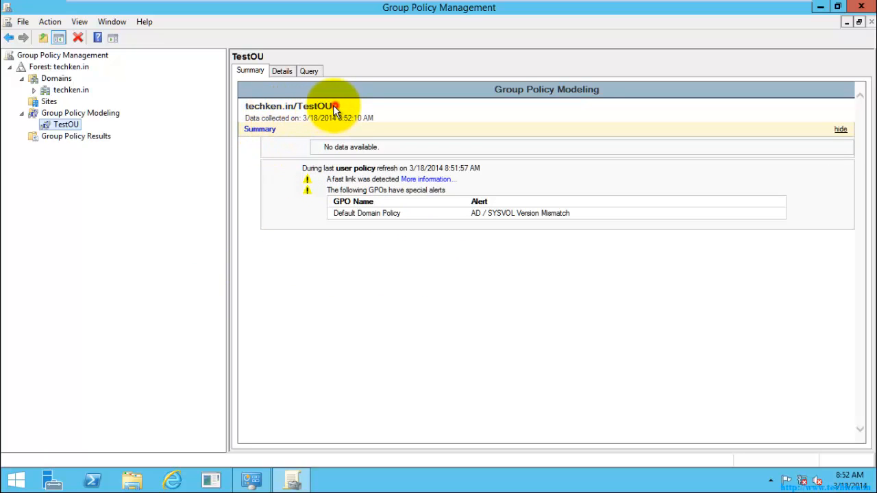
drag(336, 106, 297, 106)
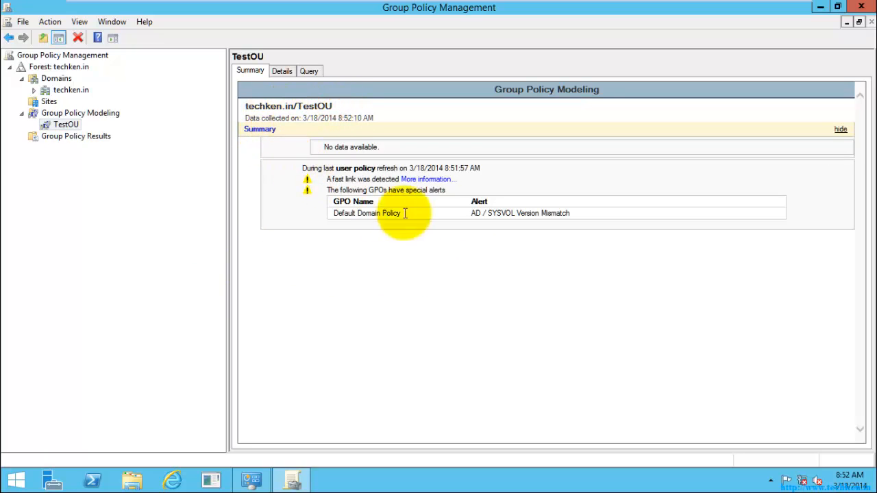
click(406, 266)
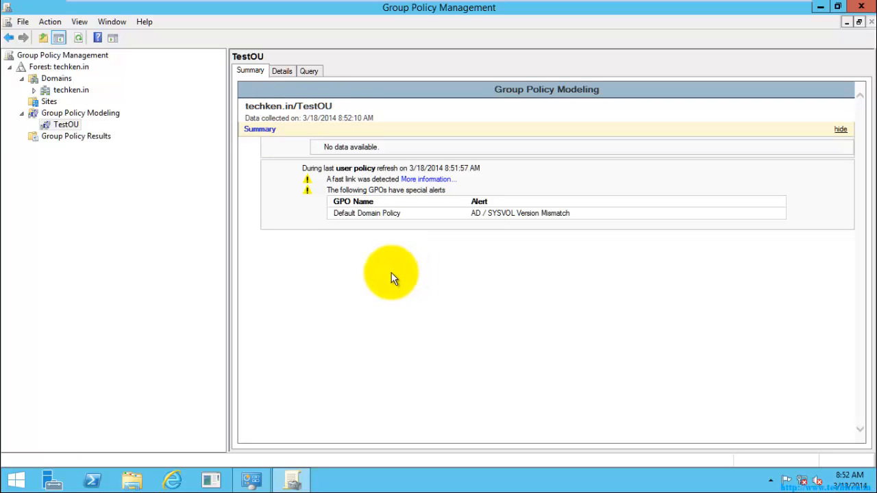
click(56, 141)
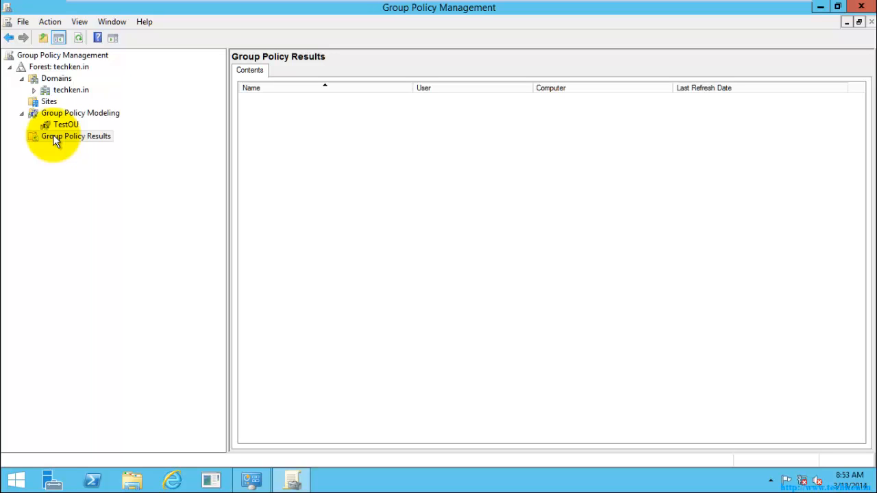
Step: Start the Group Policy Results Wizard and keep this computer as the one whose policy settings are displayed
click(54, 139)
right_click(55, 139)
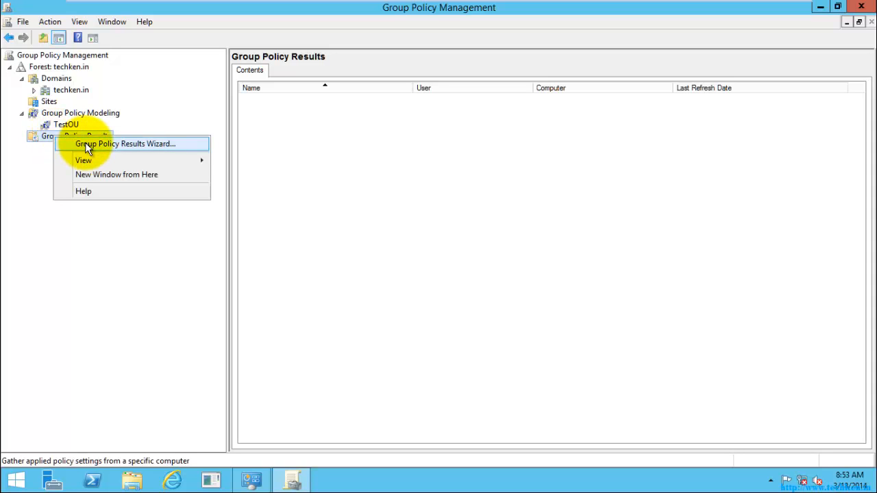
click(103, 144)
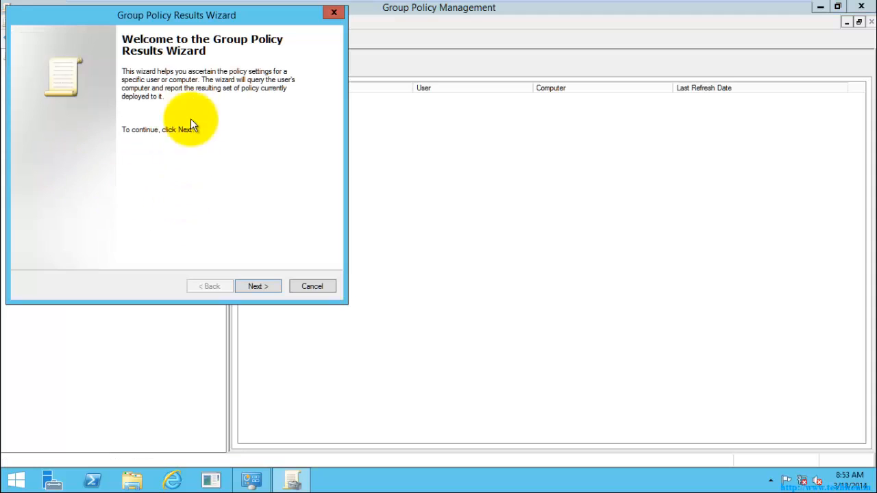
drag(190, 19, 434, 50)
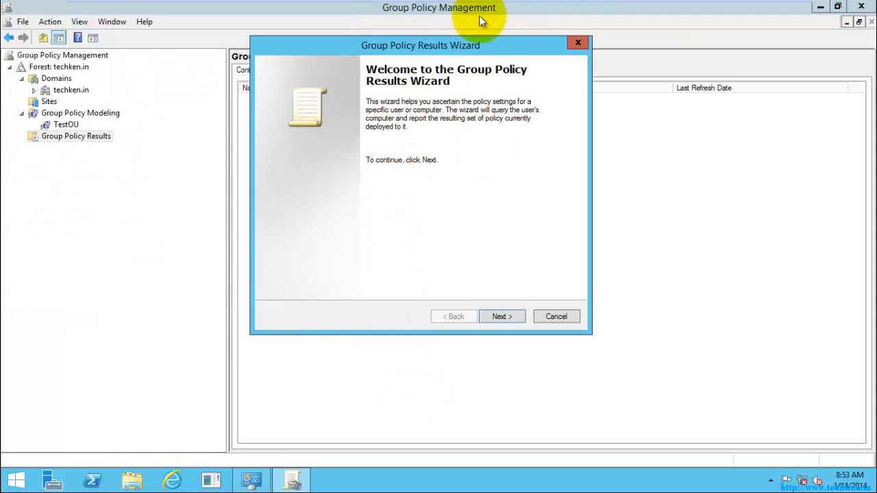
click(507, 317)
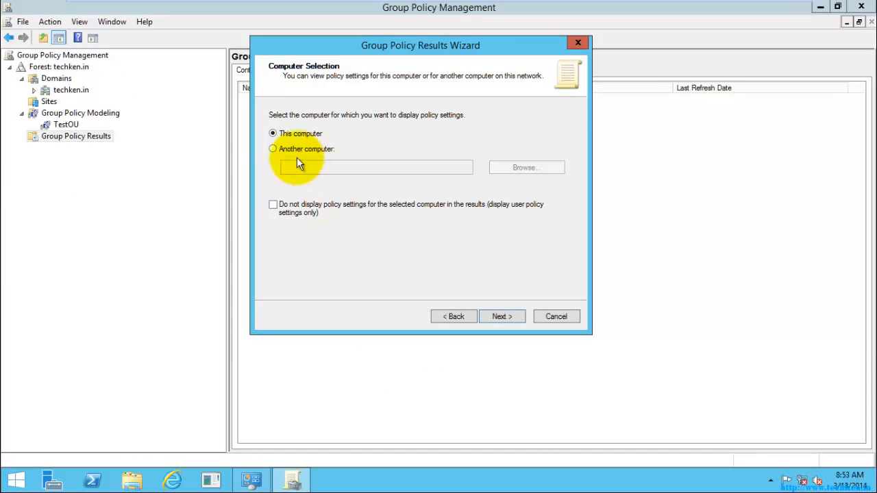
click(504, 318)
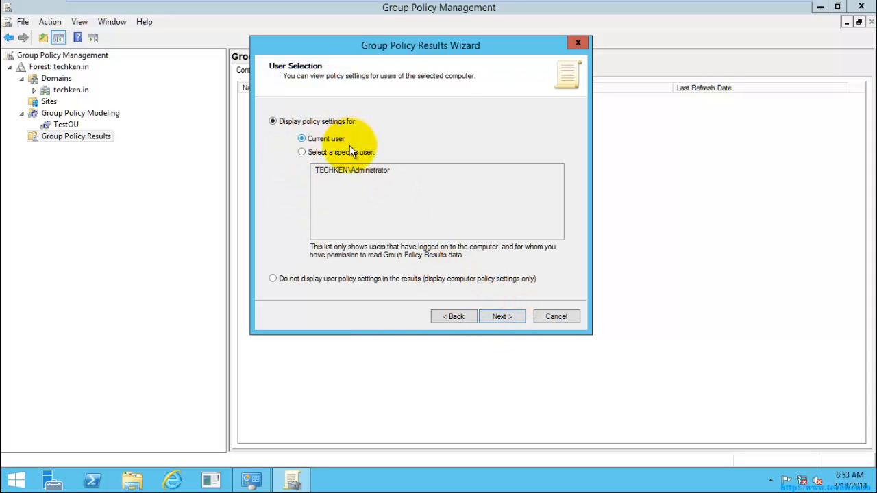
click(450, 318)
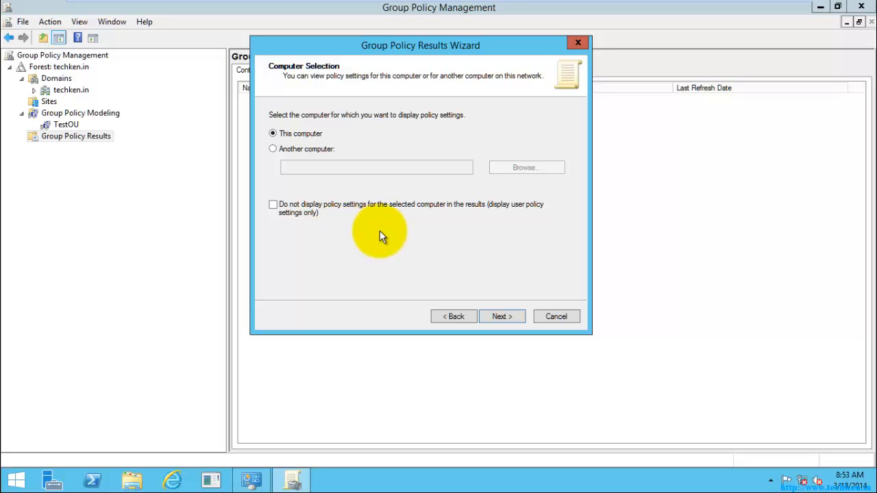
click(497, 316)
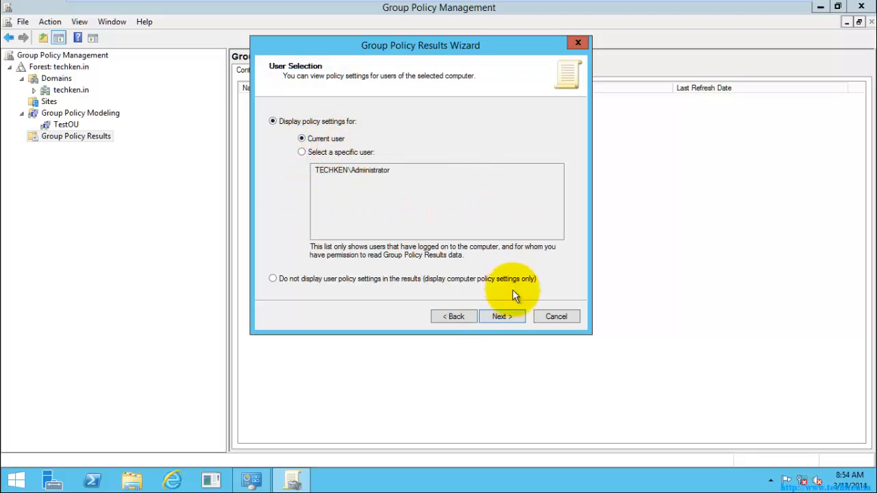
Step: Accept the current user, gather the policy settings, finish the wizard, and keep the default report name
click(502, 316)
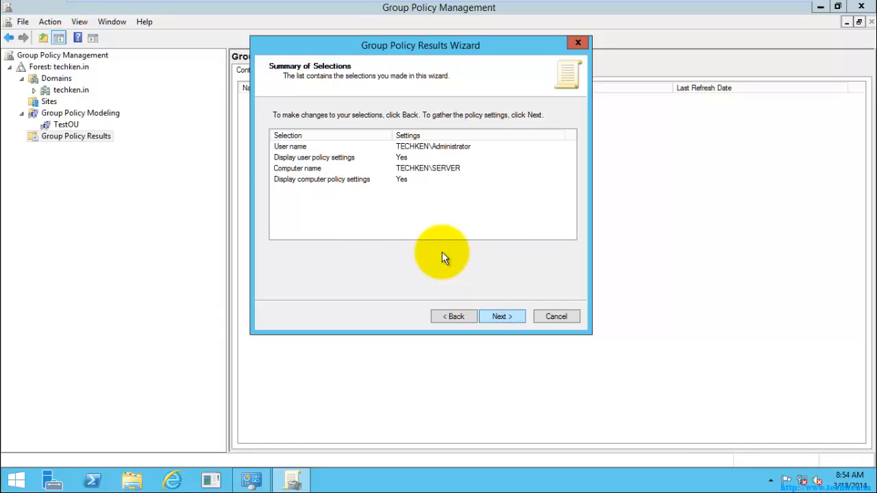
click(501, 316)
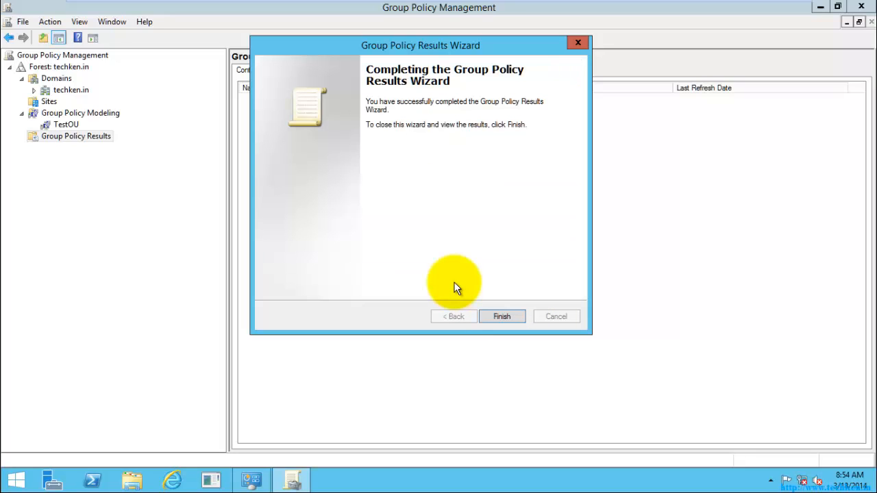
click(501, 316)
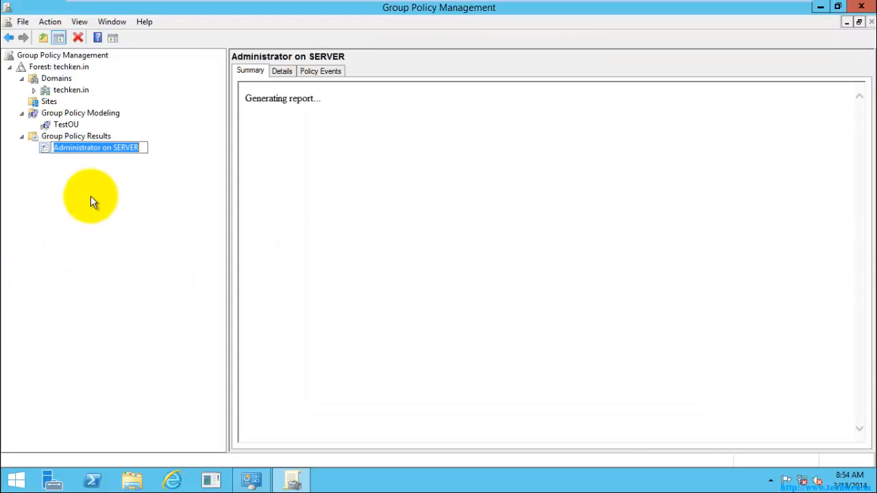
click(109, 179)
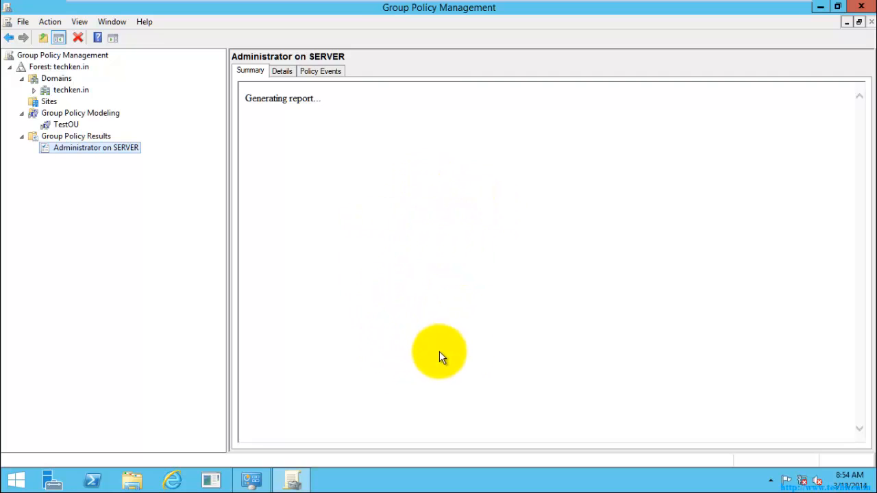
Step: Examine the summary of the new Group Policy Results report, especially the alerts listed for the computer and user policy GPOs
click(67, 124)
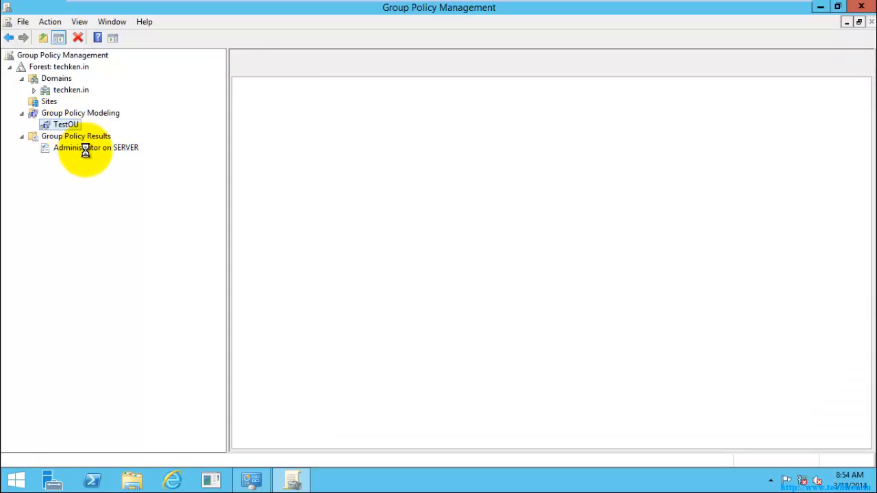
click(85, 148)
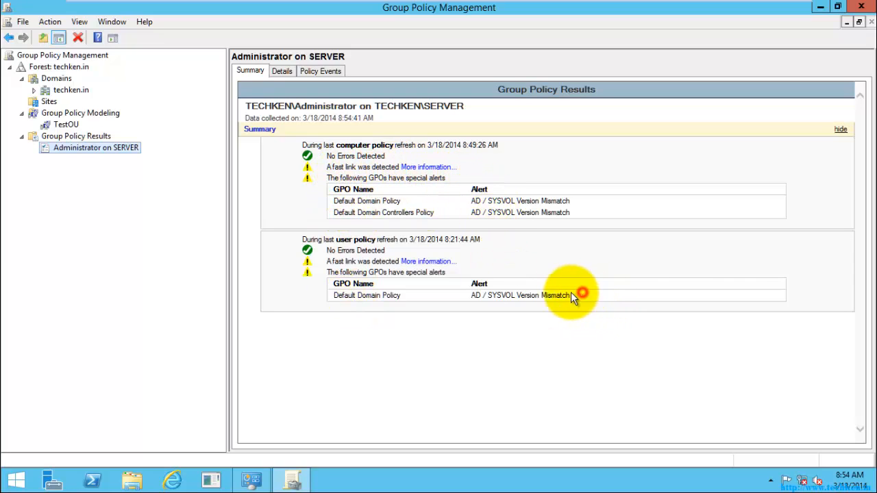
drag(571, 295, 561, 296)
drag(336, 301, 347, 298)
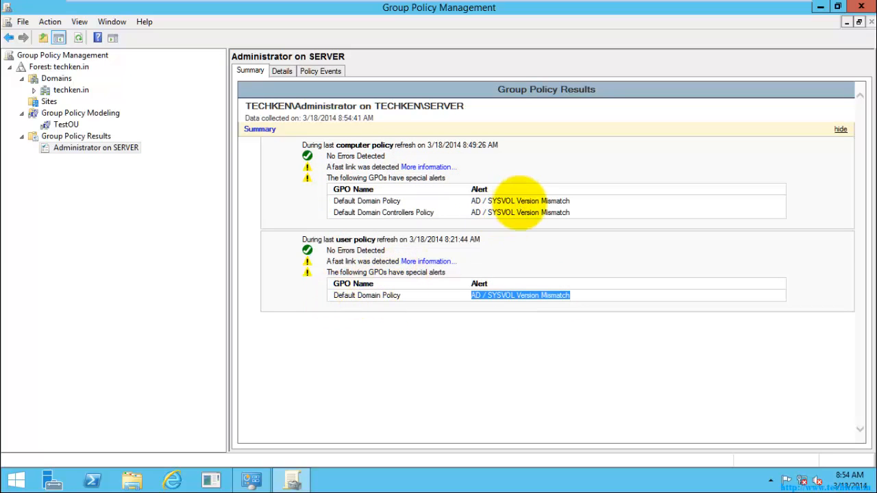
drag(519, 204, 464, 209)
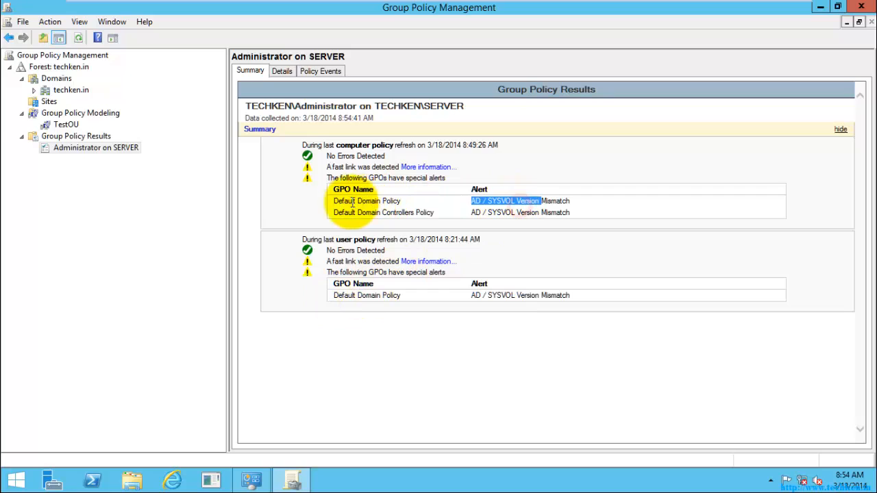
click(279, 70)
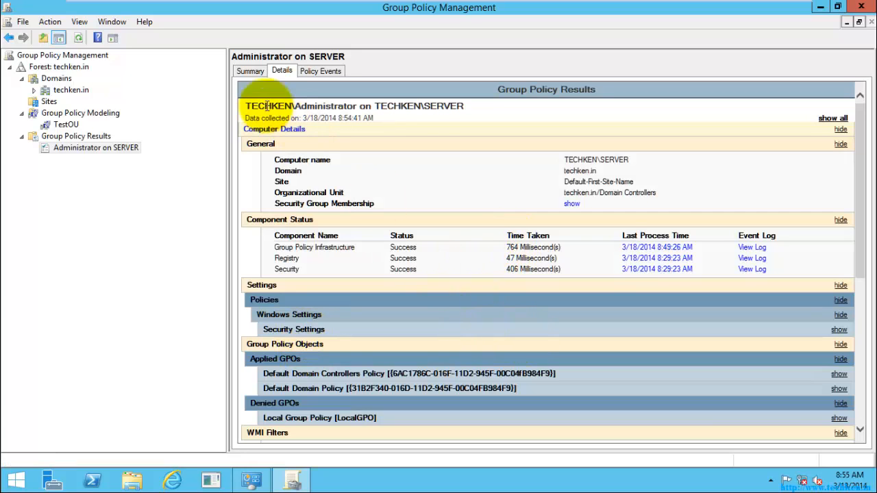
click(248, 72)
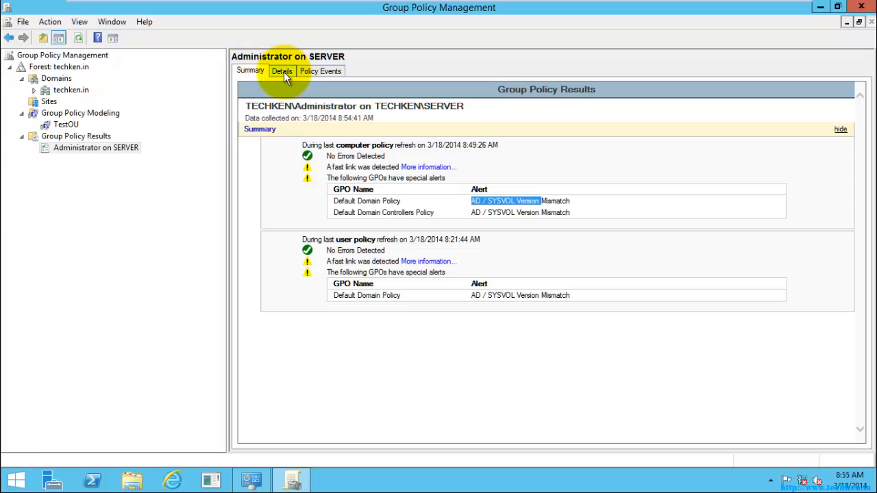
Step: Expand all details of the Group Policy Results report and read through its policy settings, winning GPOs, and applied and denied GPOs
click(284, 71)
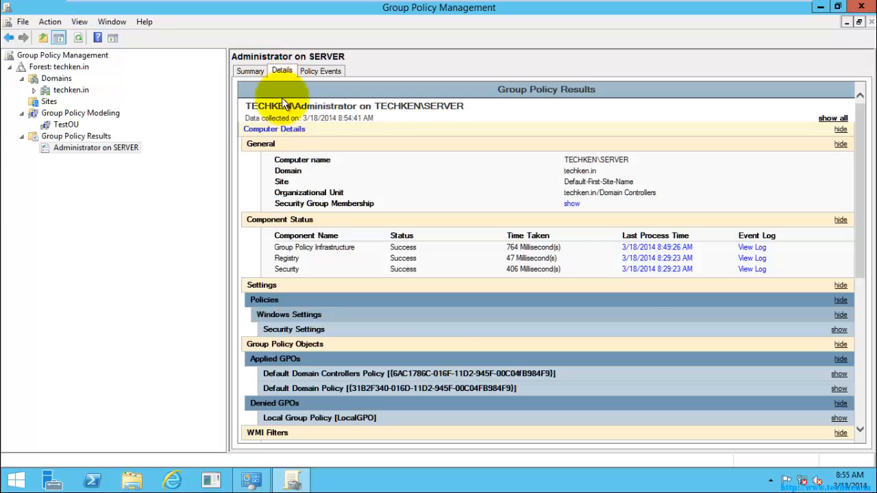
click(833, 119)
scroll(678, 343, down, 5)
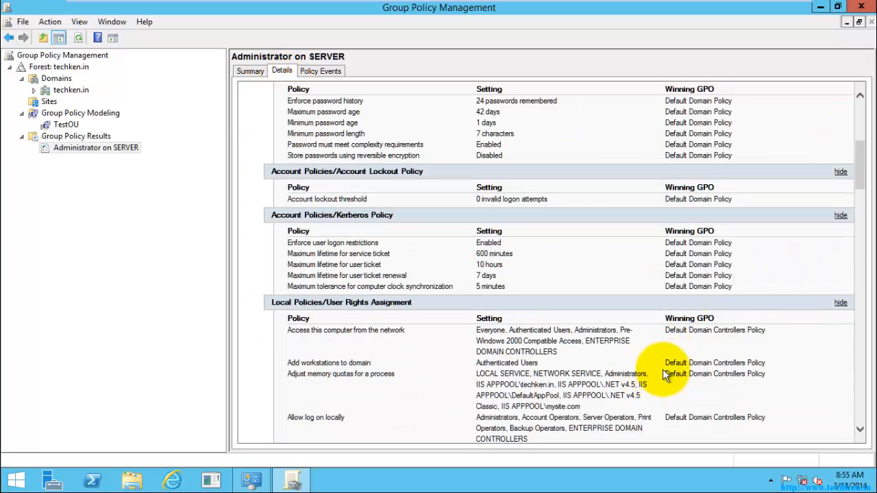
scroll(486, 355, down, 12)
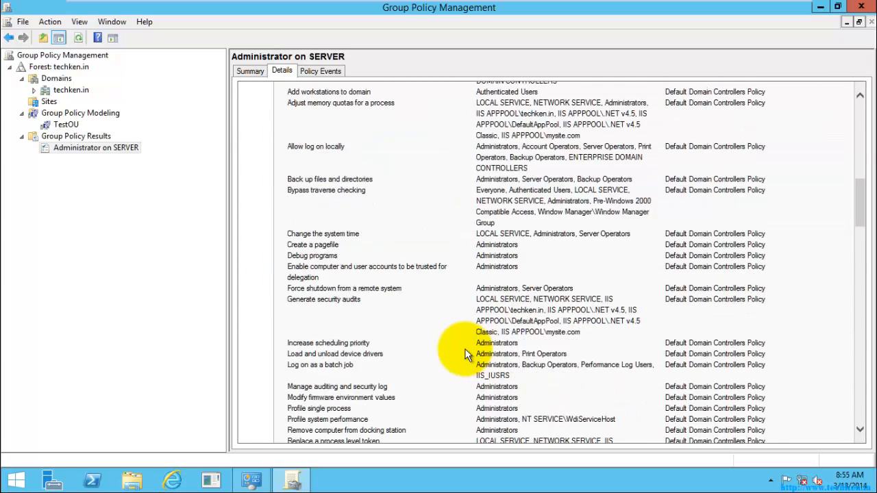
scroll(465, 355, down, 15)
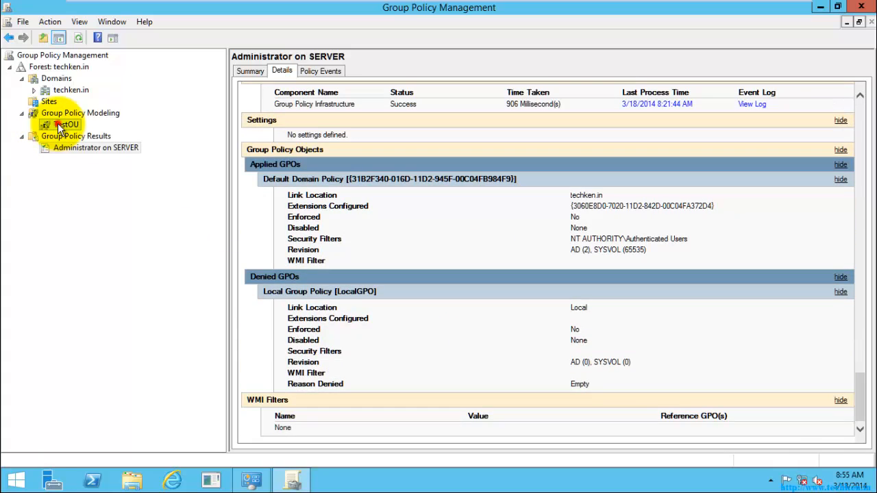
Step: Expand all details of the TestOU modeling report and examine its applied GPOs
click(65, 124)
click(281, 71)
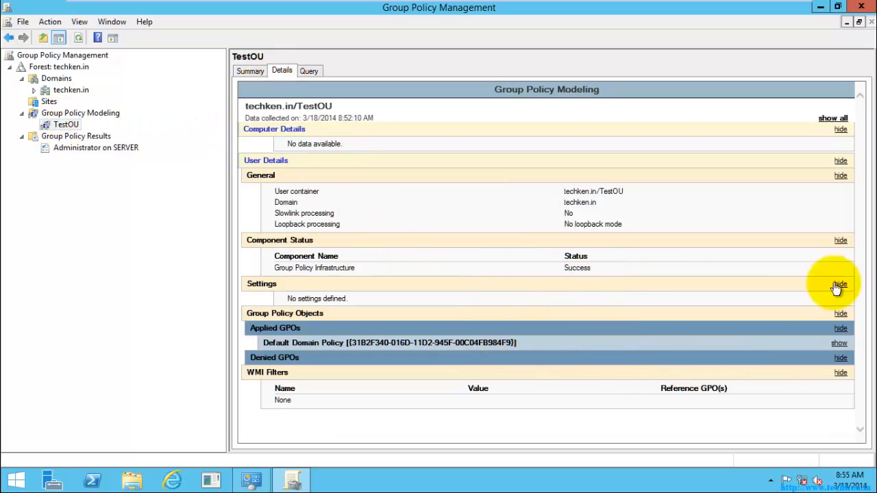
click(833, 118)
scroll(480, 314, down, 5)
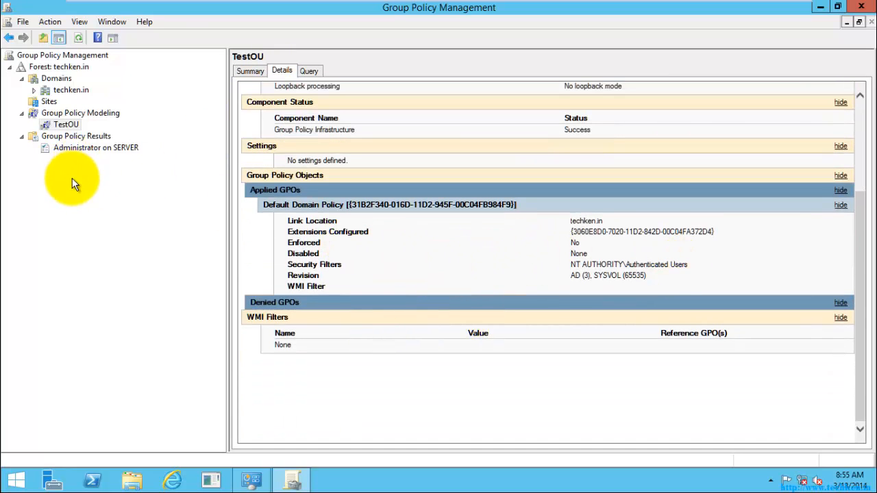
Step: Collapse the Group Policy Modeling and Group Policy Results nodes, and expand the techken.in domain
click(22, 114)
click(21, 125)
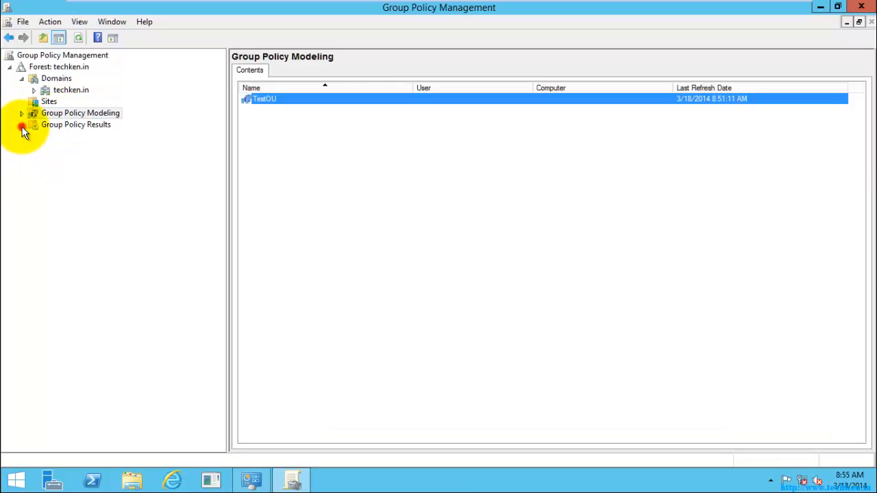
click(34, 90)
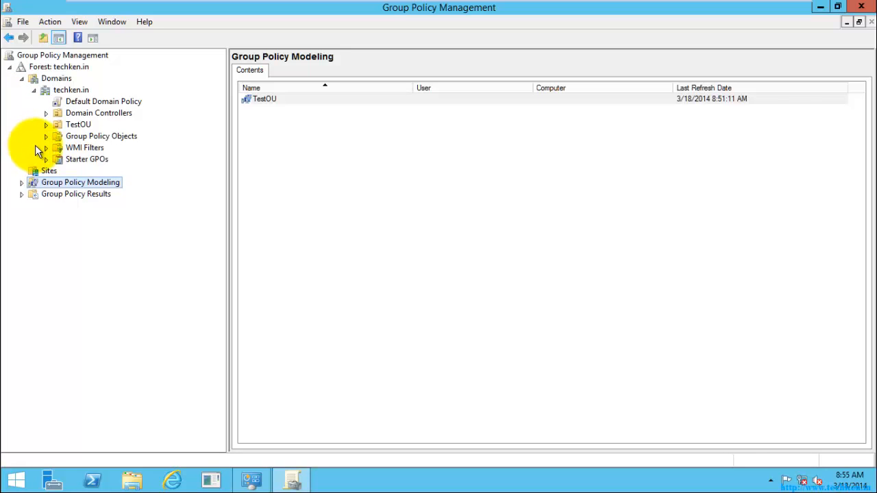
Step: Create a new starter GPO named "Test Starter GPO" in the Starter GPOs container of techken.in
click(79, 162)
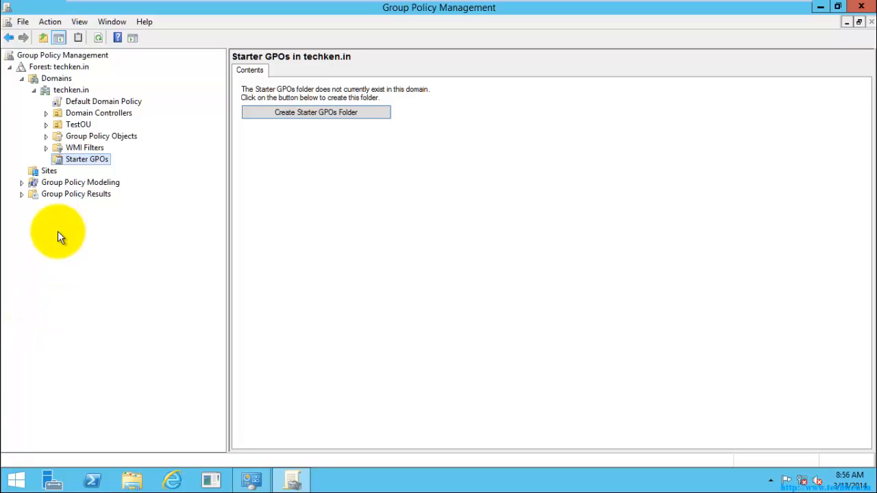
right_click(89, 163)
click(100, 169)
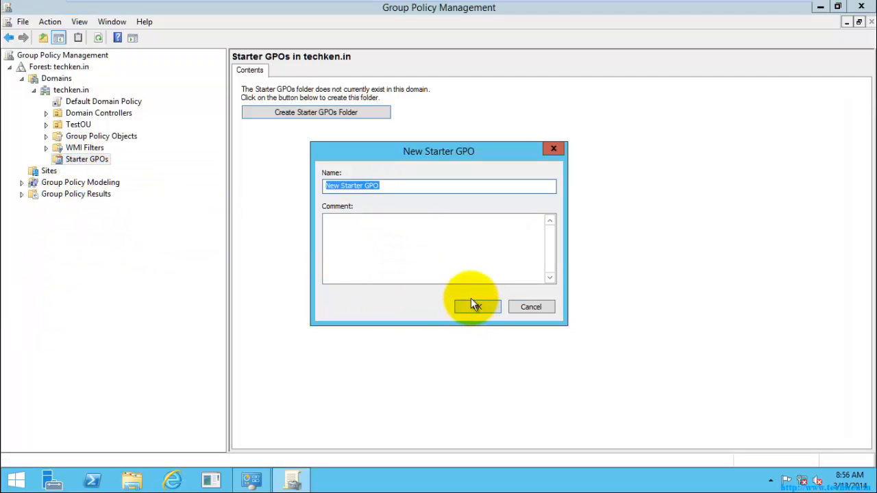
text(Test S)
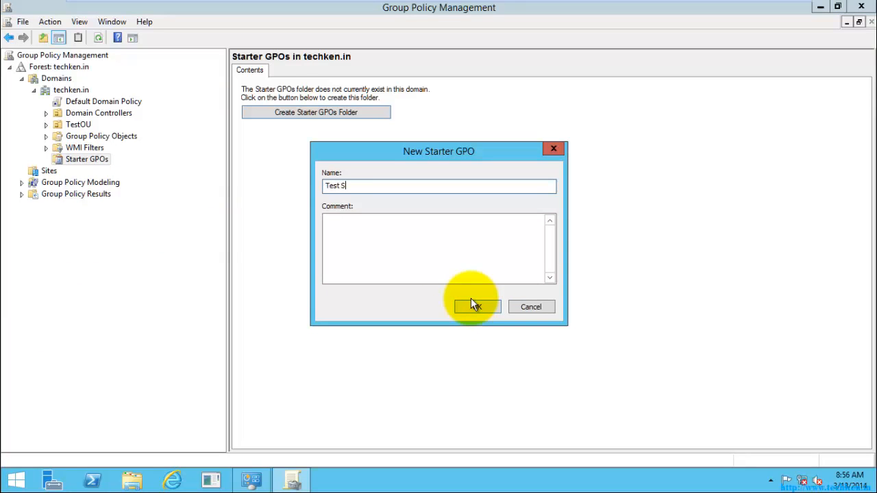
text(tarter GPO)
click(476, 307)
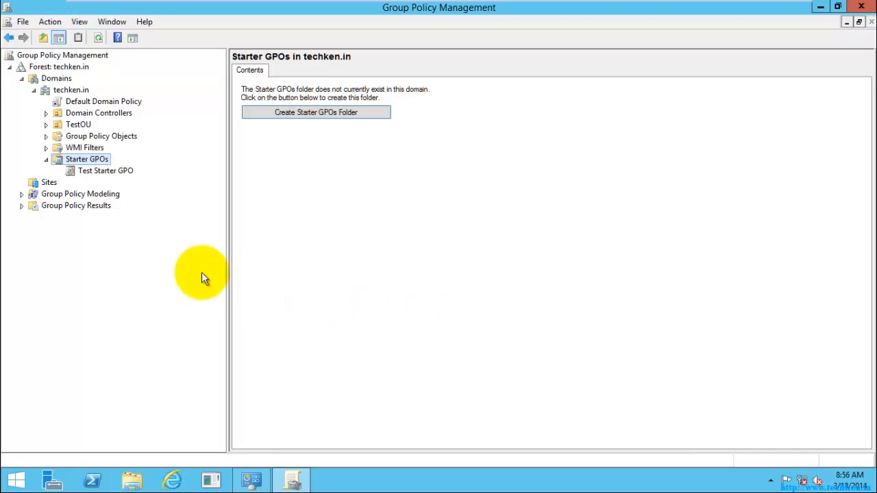
Step: Review the details and settings of Test Starter GPO, and look at its configuration nodes in the Starter GPO Editor before closing it
click(112, 171)
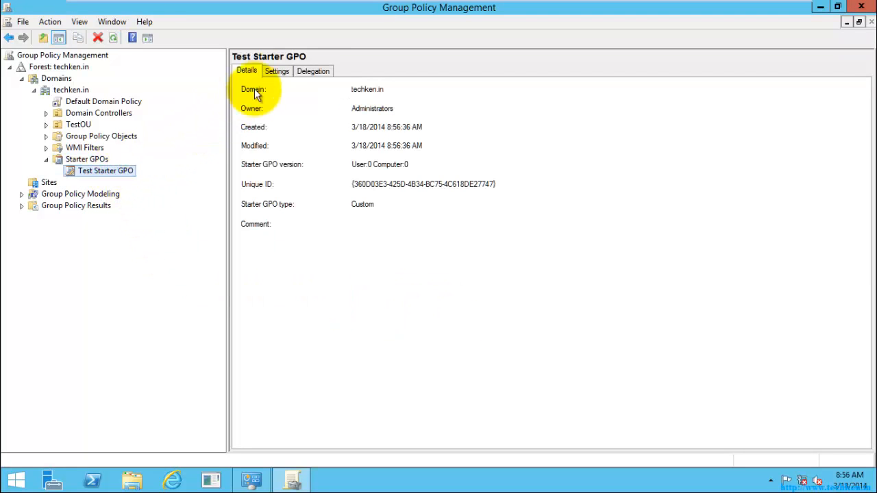
click(276, 73)
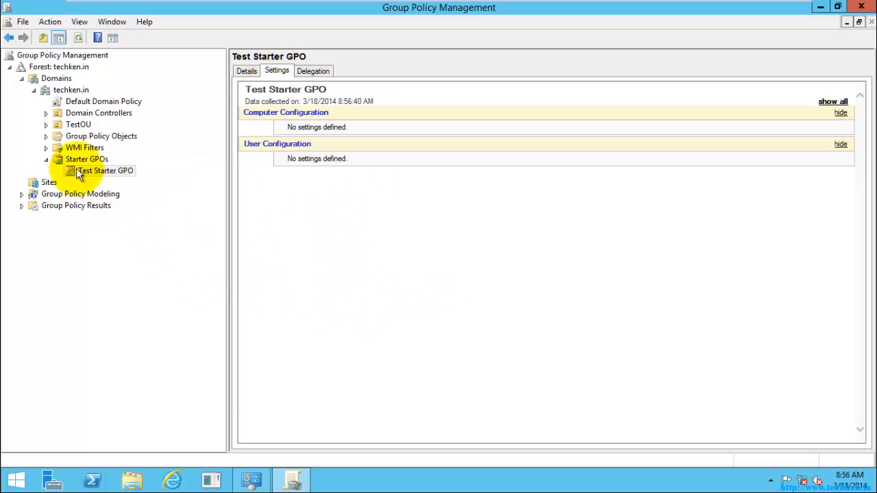
right_click(112, 169)
click(134, 174)
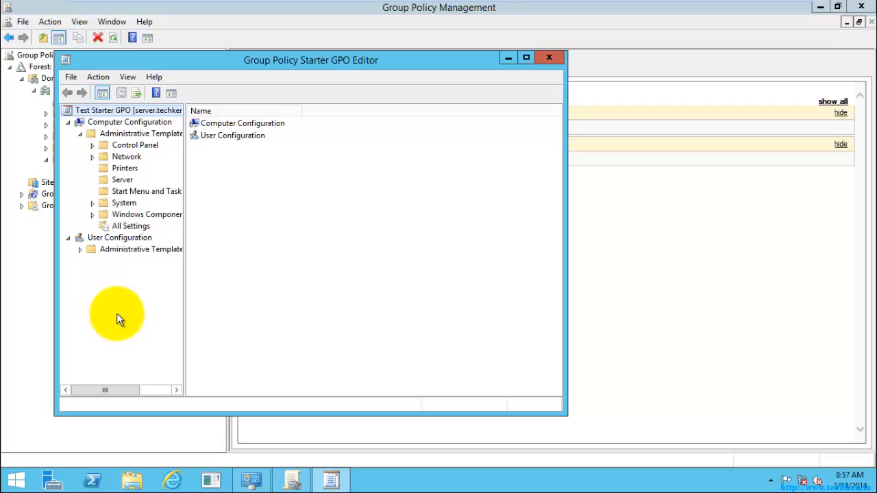
click(547, 59)
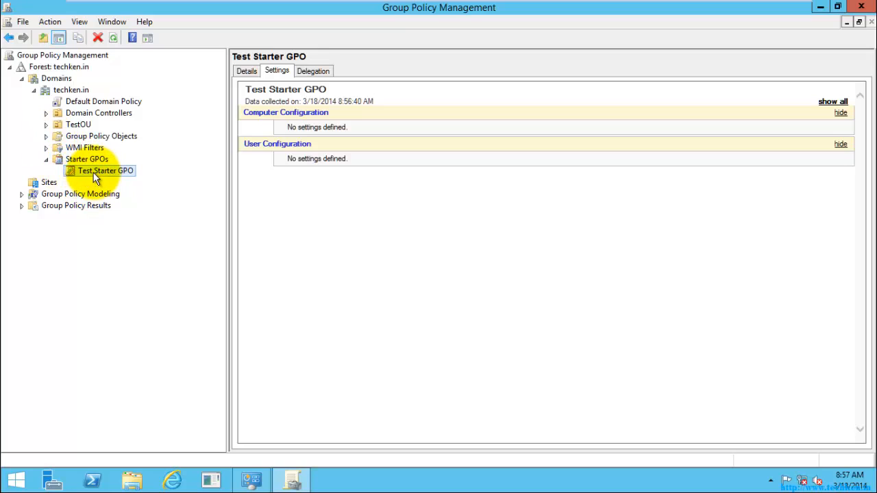
Step: View the policies inside the Group Policy Objects container of techken.in, and collapse it again
click(46, 136)
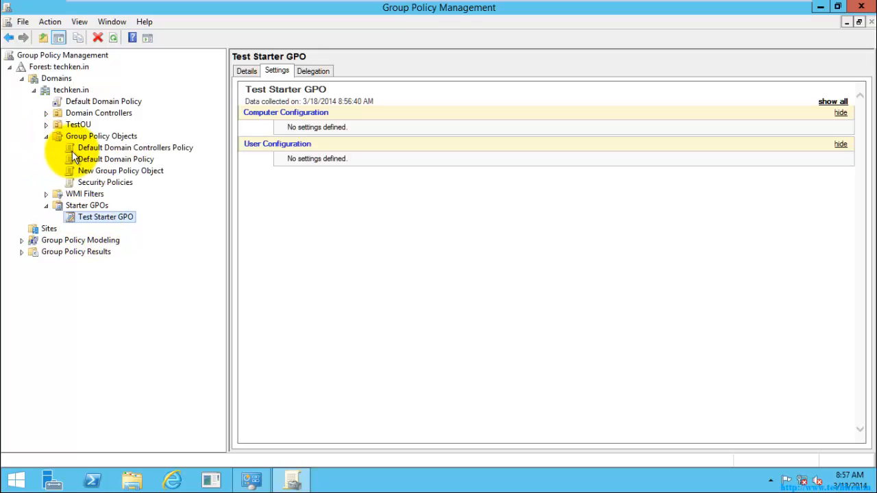
click(46, 135)
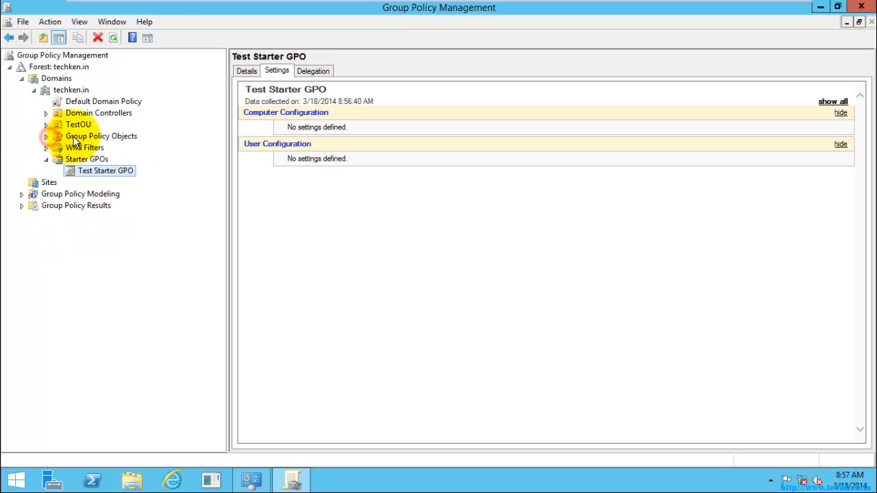
Step: Start a new GPO in the Group Policy Objects container with Test Starter GPO as its source starter GPO, and cancel it
right_click(79, 137)
click(102, 144)
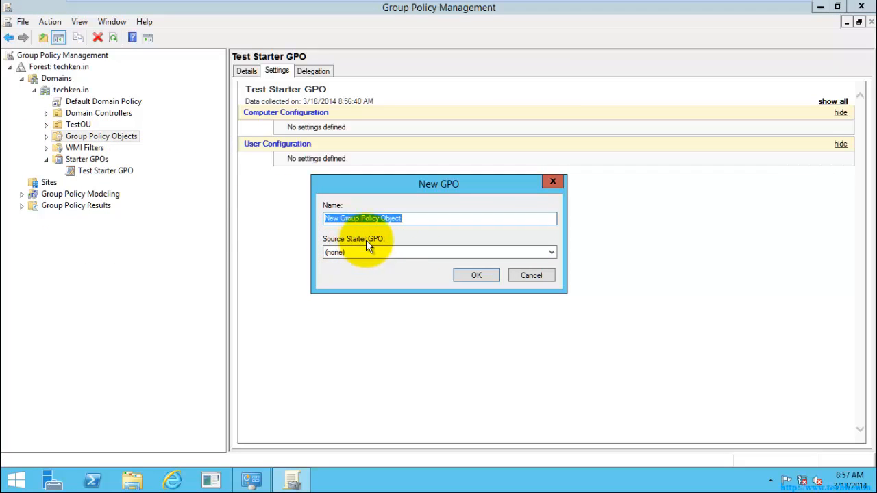
click(387, 250)
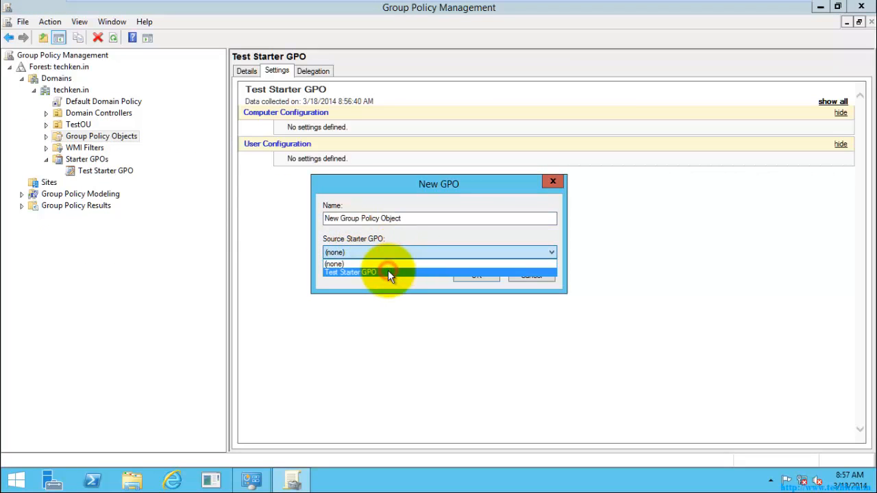
click(388, 271)
click(473, 275)
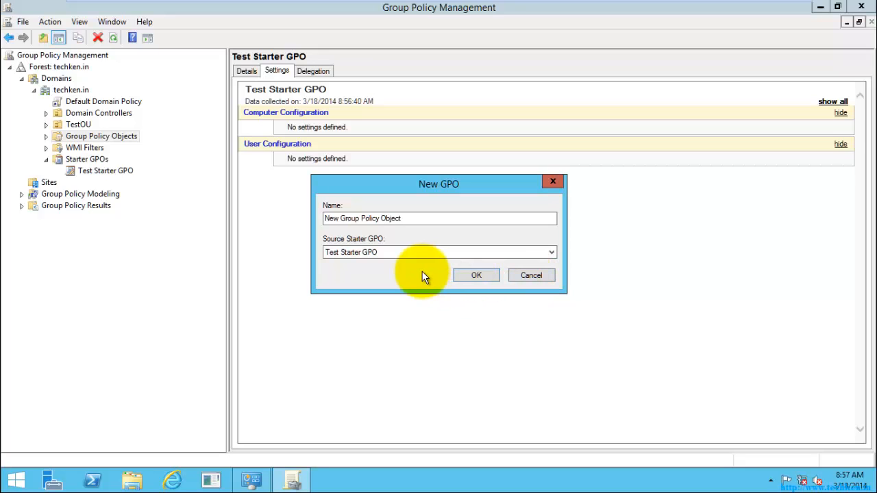
click(532, 276)
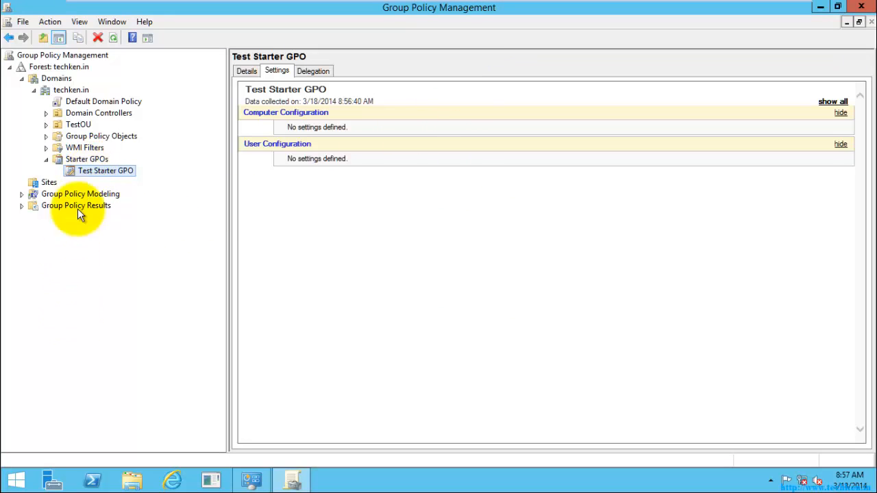
Step: View the Domain Controllers OU with its linked policy and the scope of the Default Domain Policy, and close the Group Policy Management console
click(78, 121)
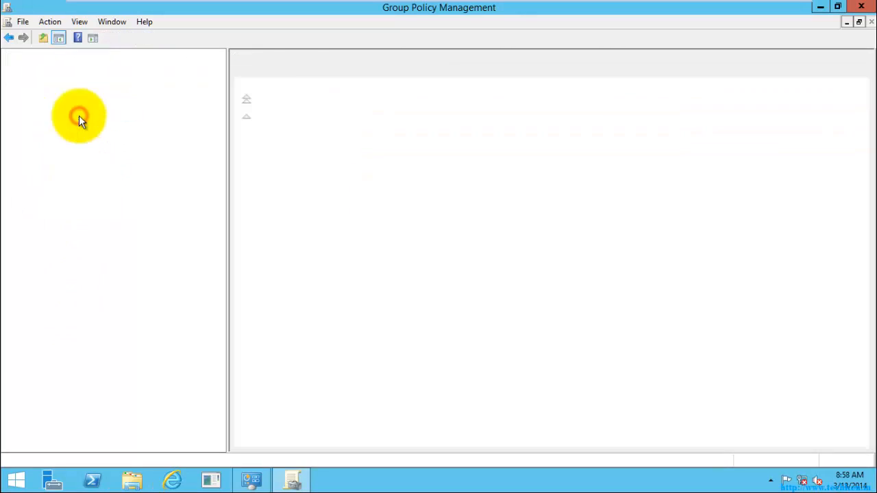
click(47, 112)
click(95, 125)
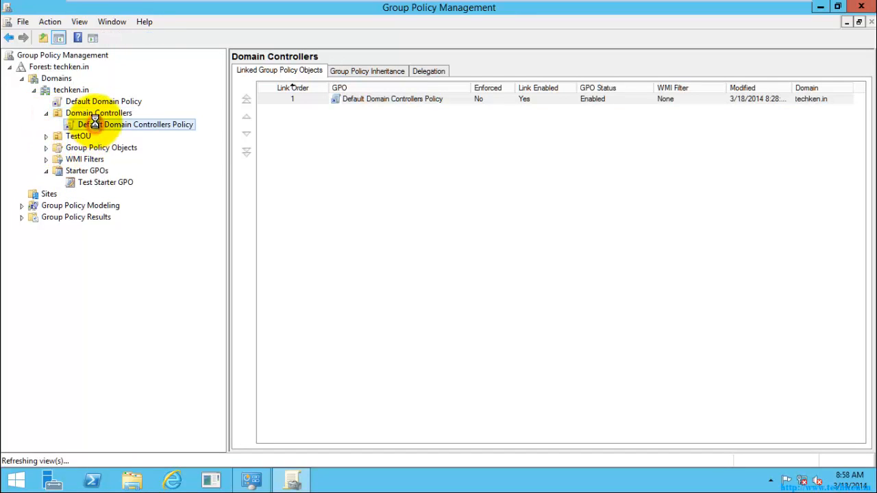
click(102, 102)
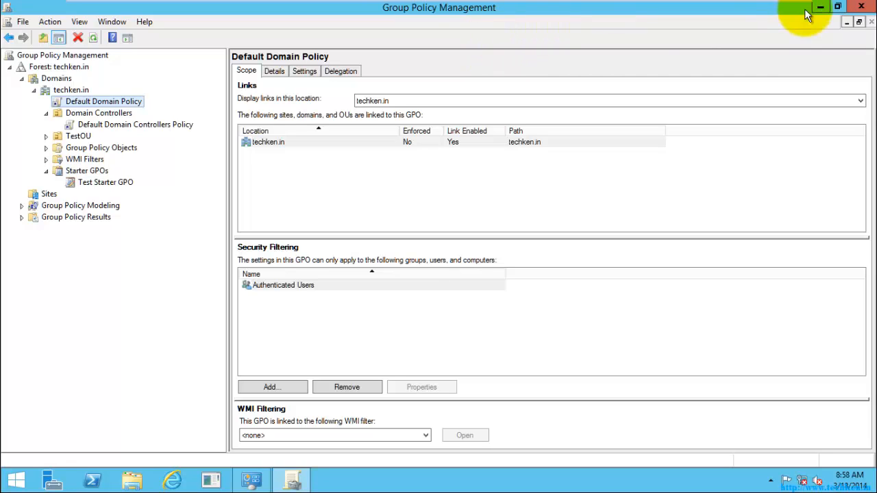
click(862, 9)
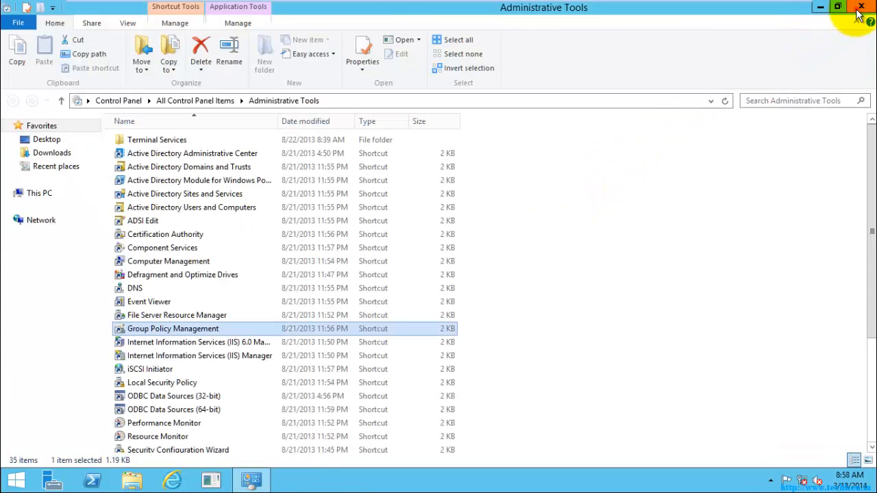